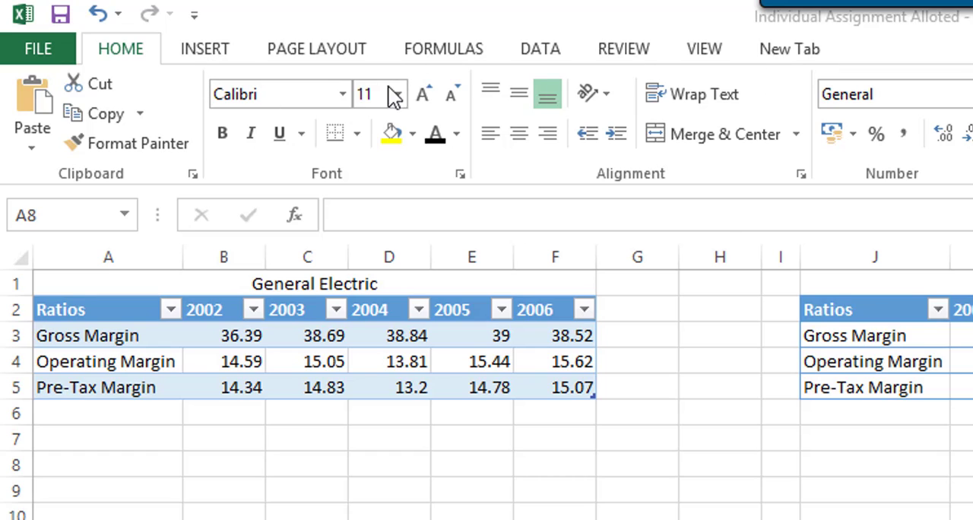
# Enable the Developer tab in the ribbon customization options.
pyautogui.rightClick(70, 47)
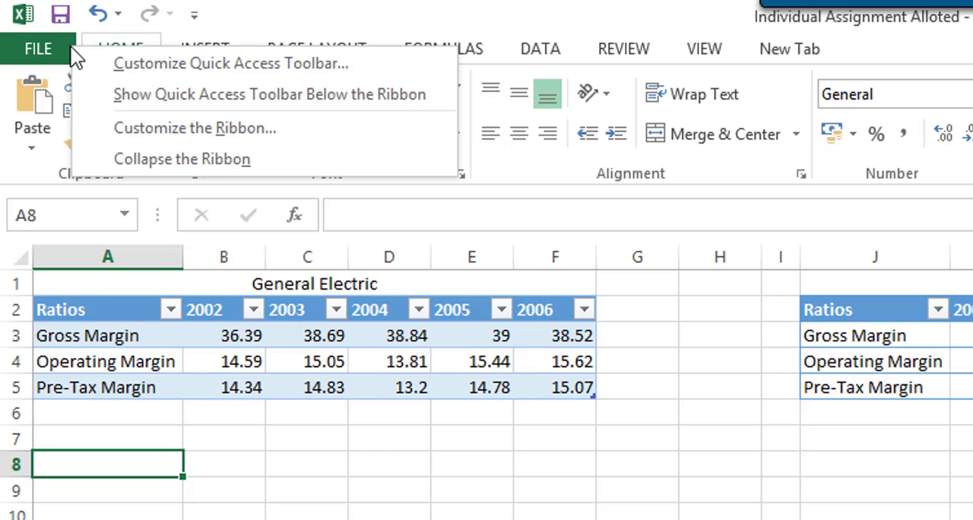
pyautogui.click(256, 126)
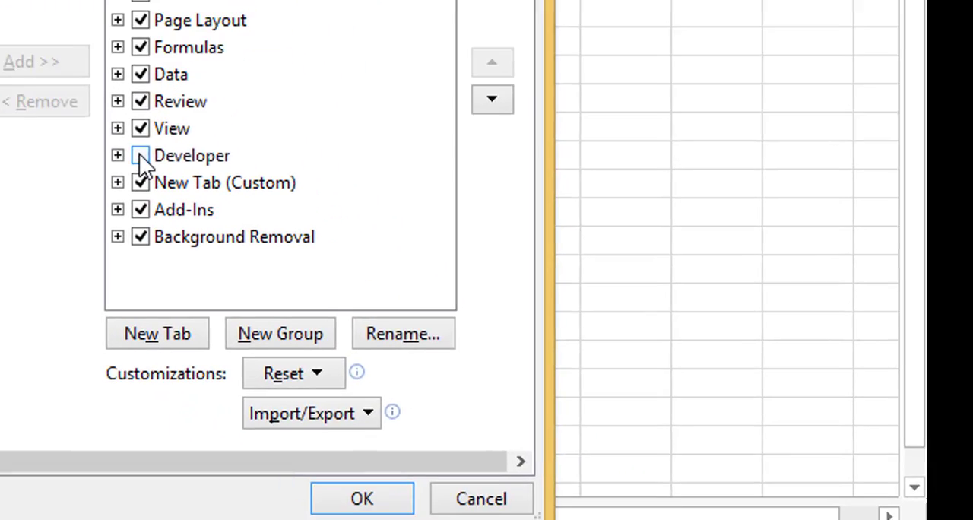
pyautogui.click(523, 421)
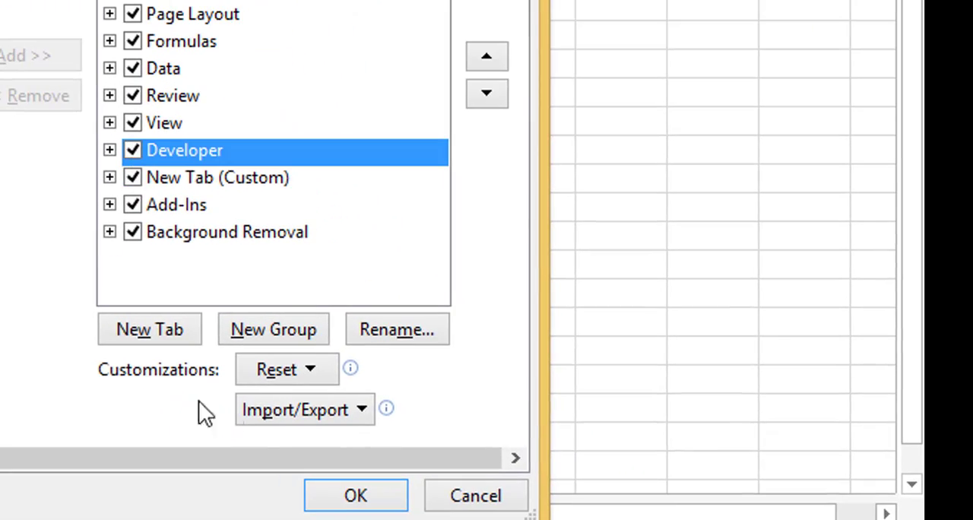
pyautogui.click(344, 495)
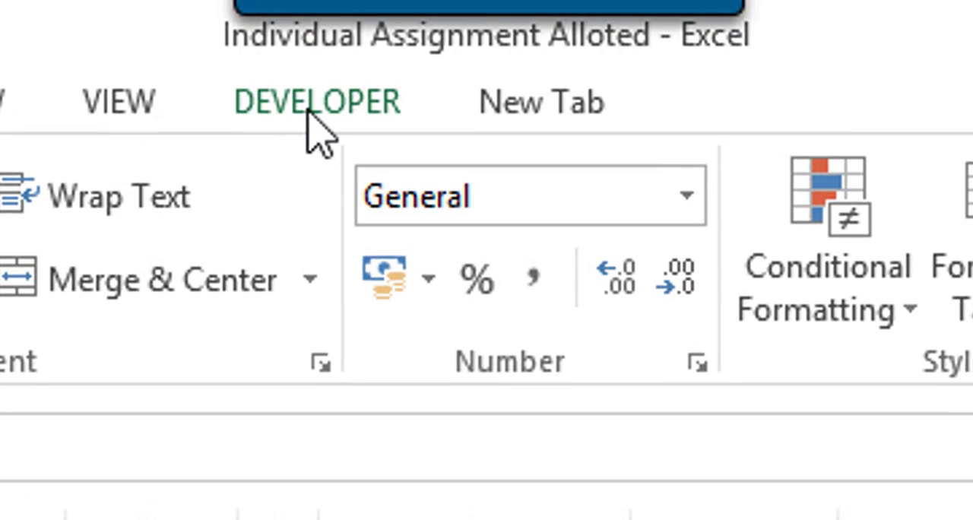
# Insert a Form Controls combo box below the General Electric table, covering about A7:B7 and aligned with the edge of column A.
pyautogui.click(309, 110)
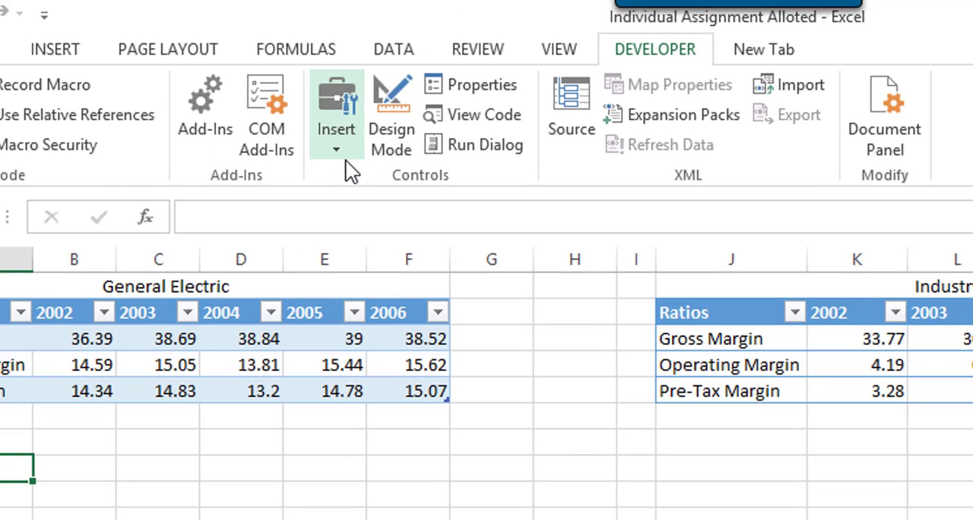
pyautogui.click(342, 152)
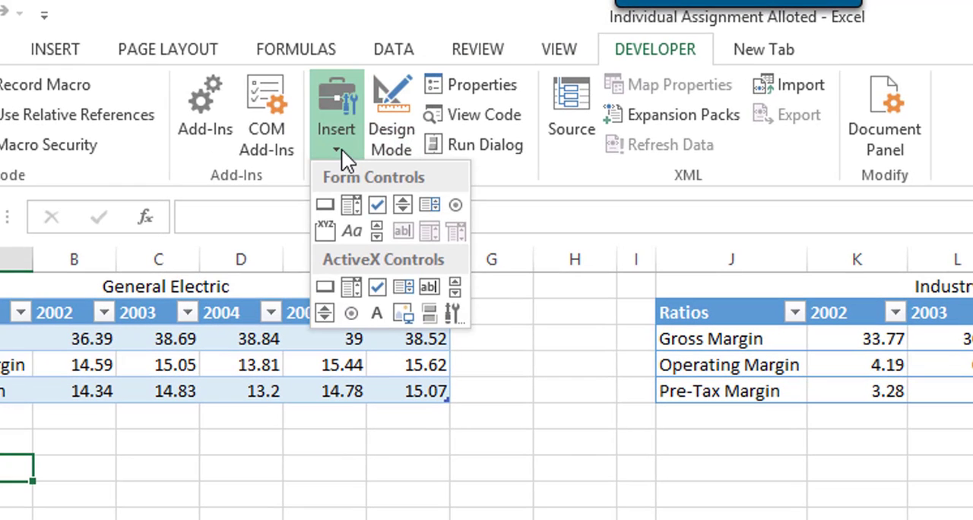
pyautogui.click(354, 204)
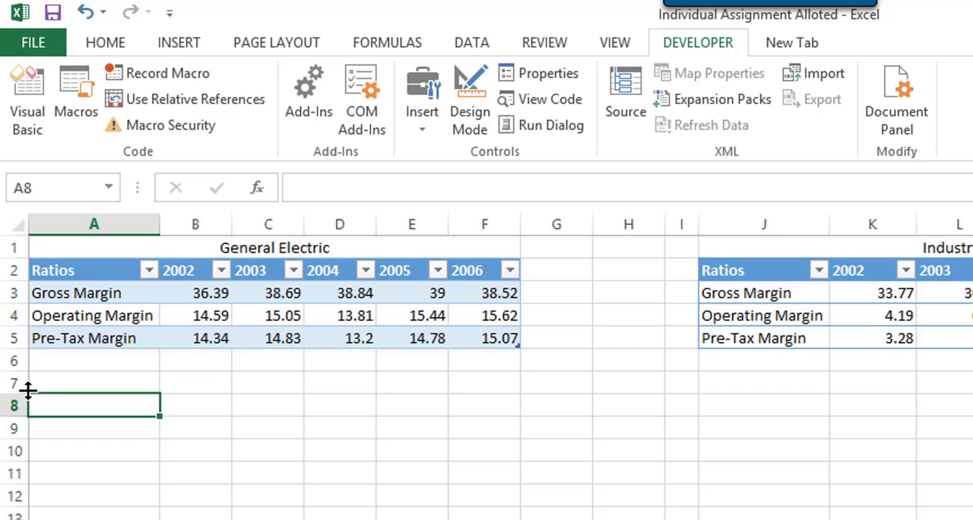
pyautogui.moveTo(34, 370); pyautogui.dragTo(234, 394)
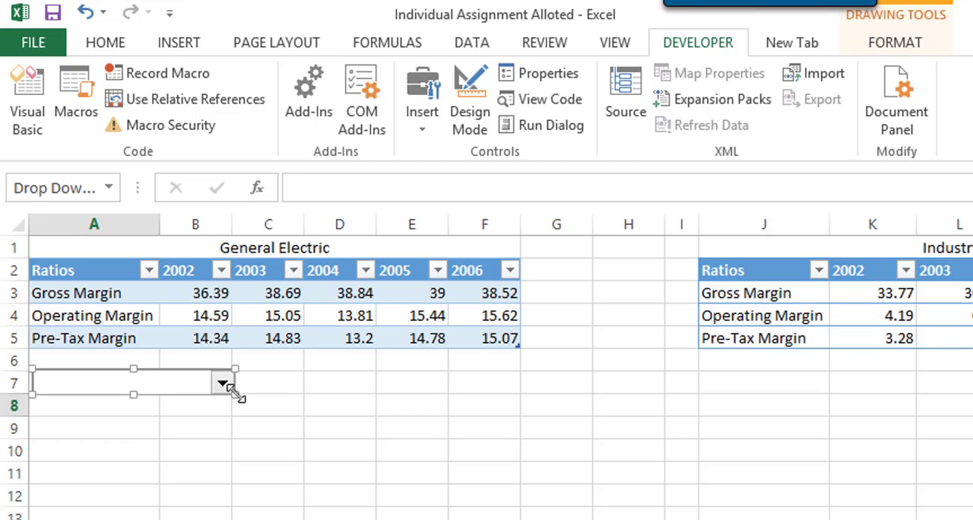
pyautogui.moveTo(174, 369); pyautogui.dragTo(174, 371)
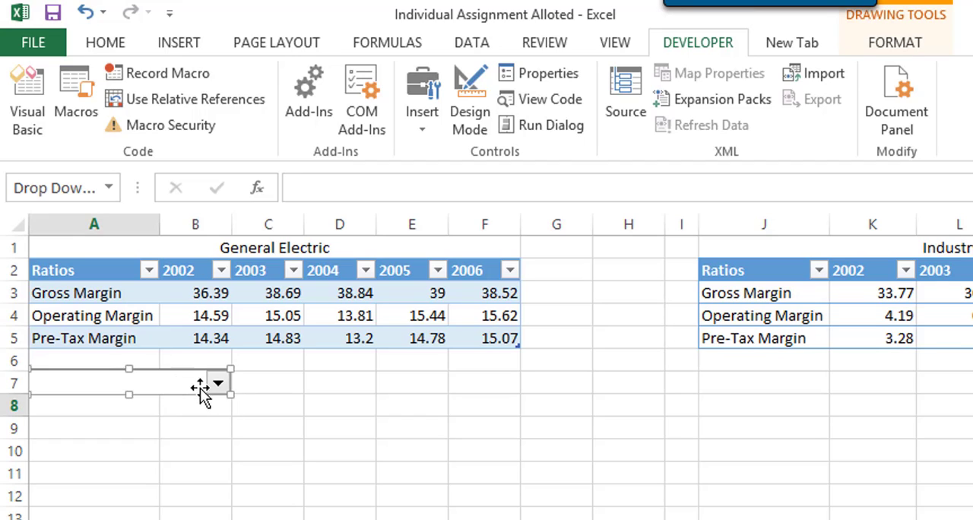
pyautogui.click(218, 445)
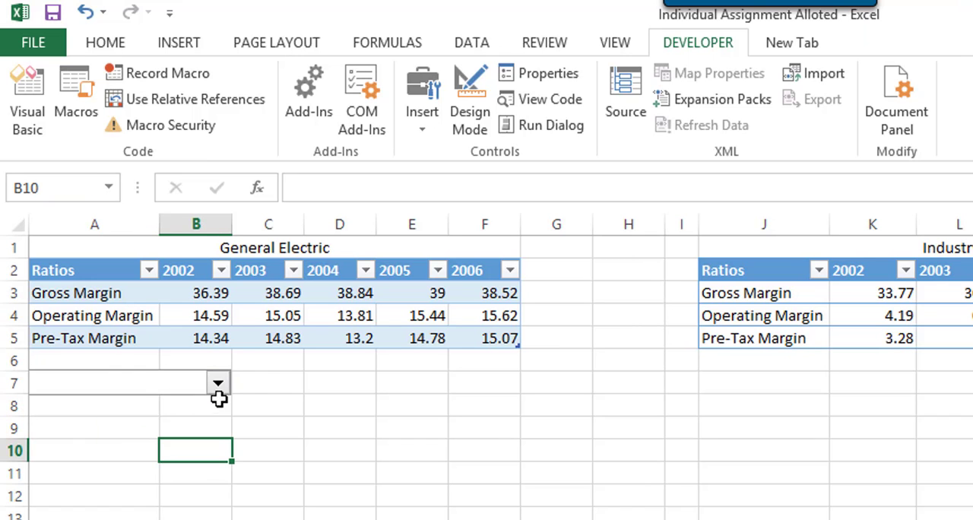
# Open the combo box's control formatting and set its input range to the ratio names in $A$3:$A$5.
pyautogui.rightClick(154, 386)
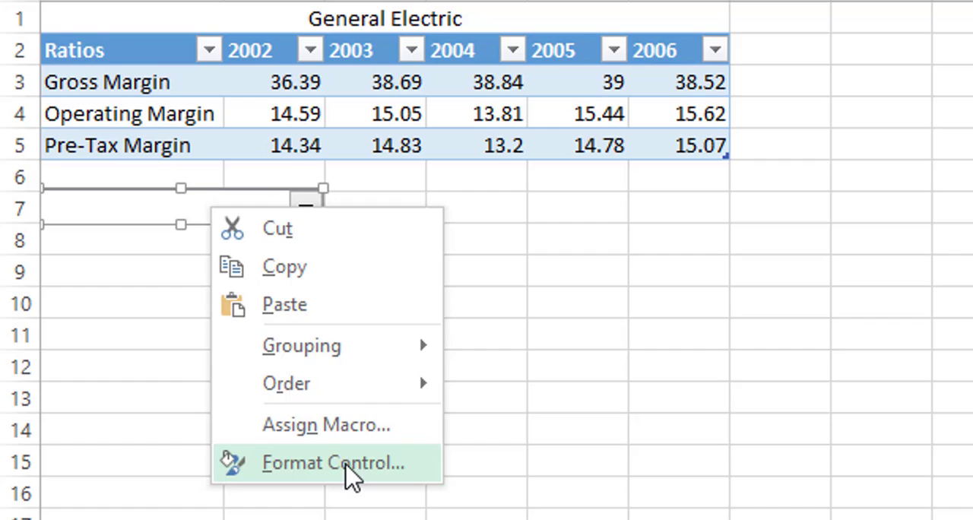
pyautogui.click(346, 466)
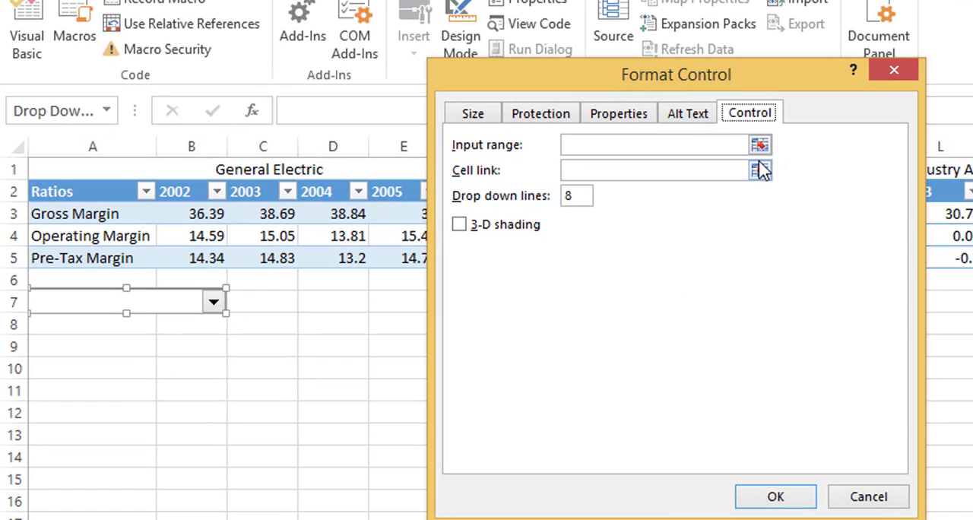
pyautogui.click(758, 145)
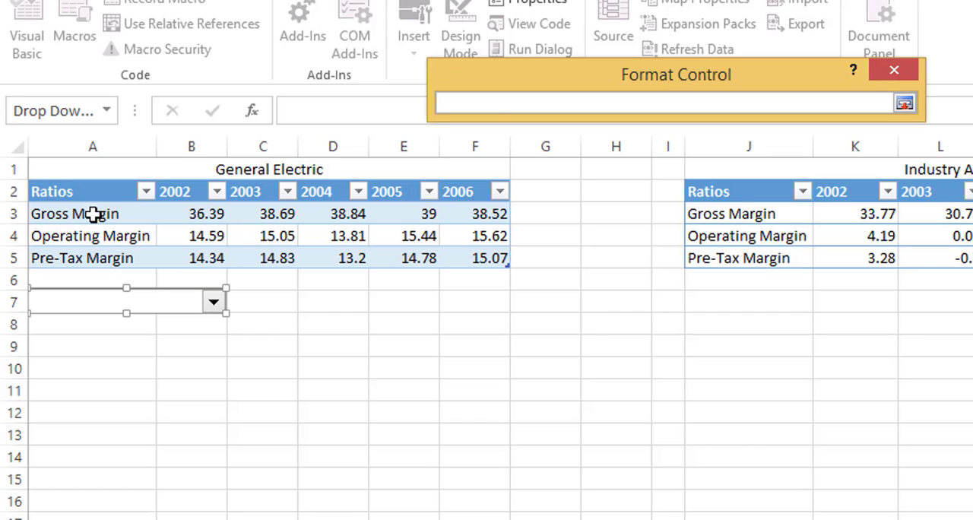
pyautogui.moveTo(93, 214); pyautogui.dragTo(96, 258)
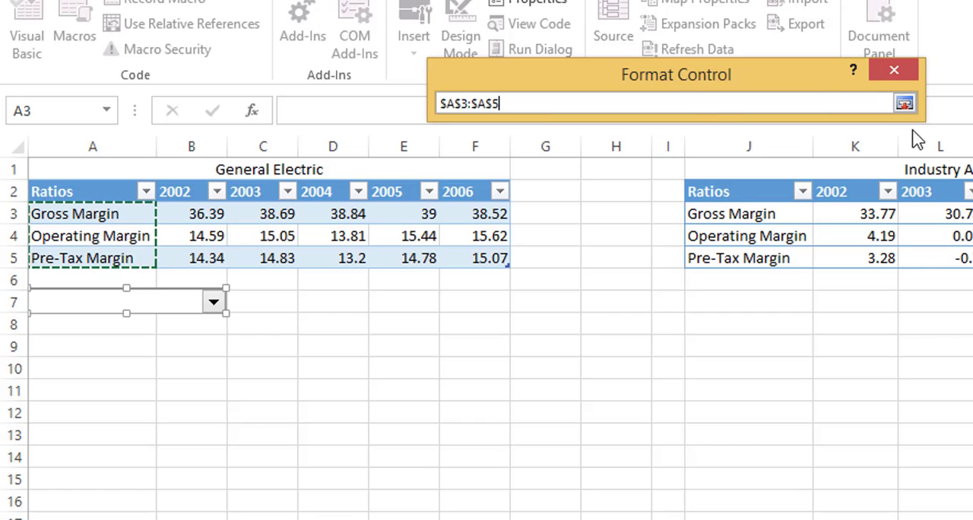
pyautogui.click(905, 105)
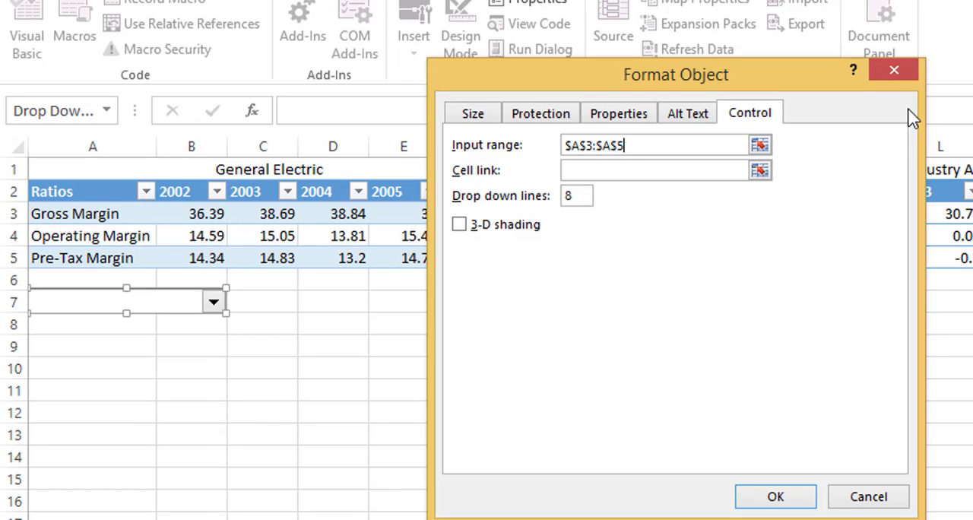
# Link the combo box to cell $A$8, set its drop down lines to 3 and apply the settings.
pyautogui.click(759, 172)
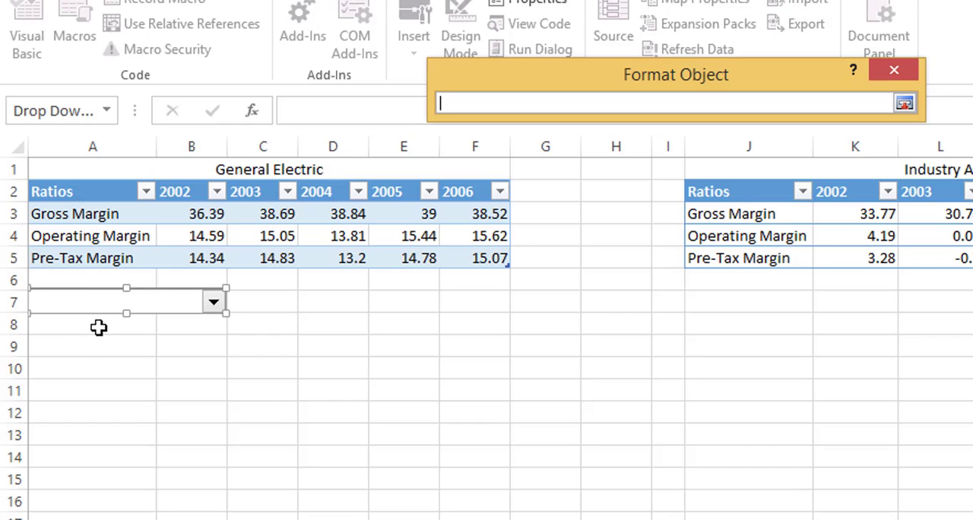
pyautogui.click(99, 327)
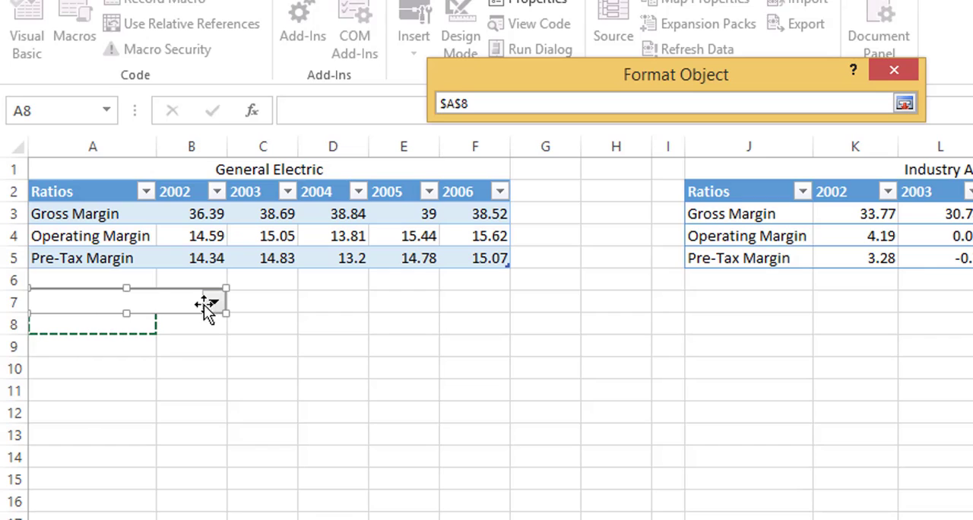
pyautogui.click(905, 105)
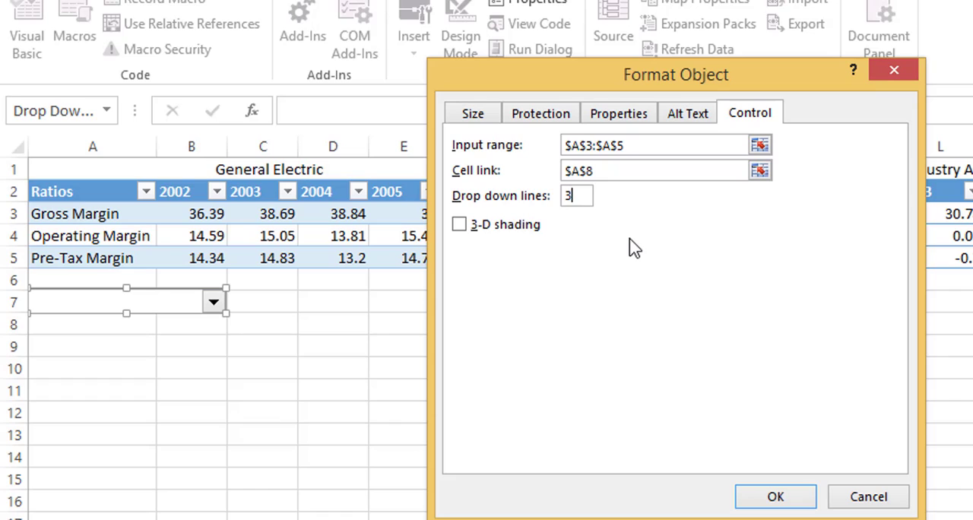
pyautogui.click(795, 498)
pyautogui.click(152, 368)
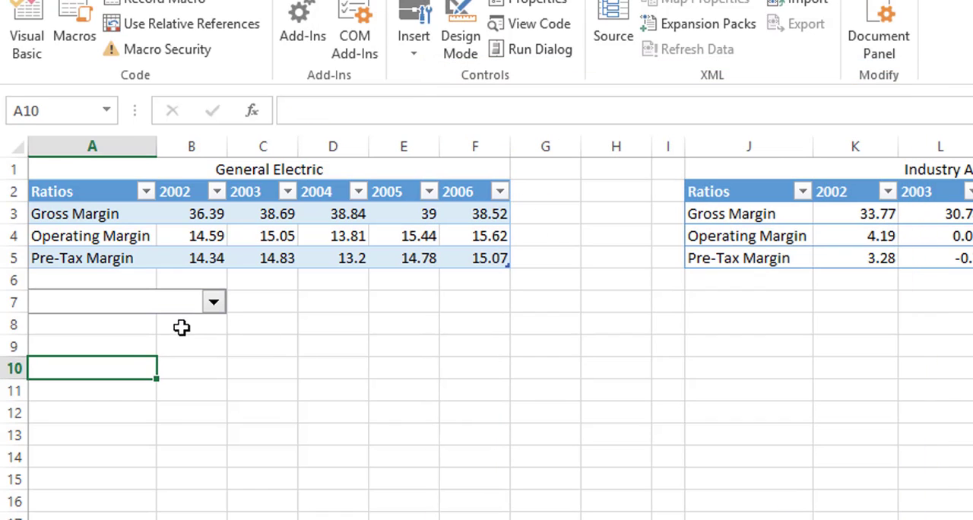
# Test the combo box by choosing Gross Margin, Operating Margin and Pre-Tax Margin in turn, ending on Gross Margin.
pyautogui.click(213, 304)
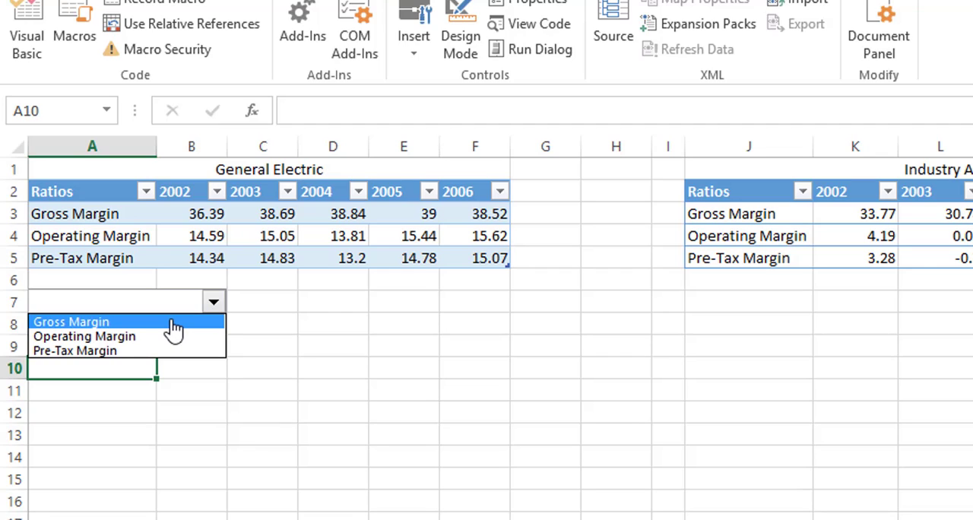
pyautogui.click(174, 323)
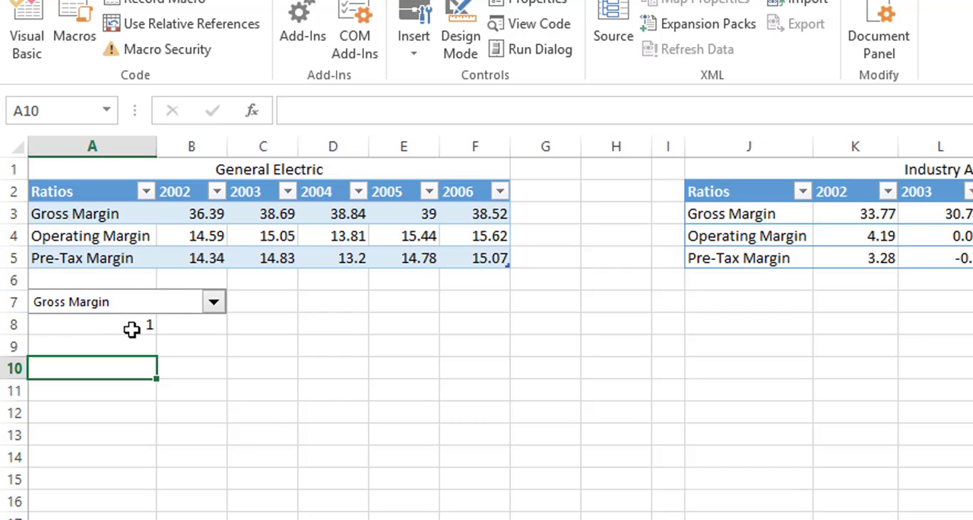
pyautogui.click(215, 306)
pyautogui.click(185, 335)
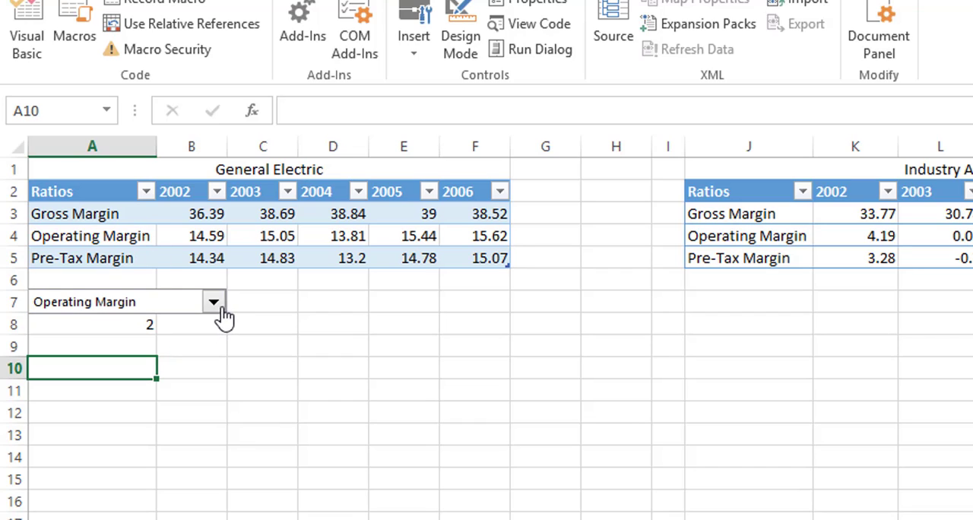
pyautogui.click(214, 304)
pyautogui.click(174, 350)
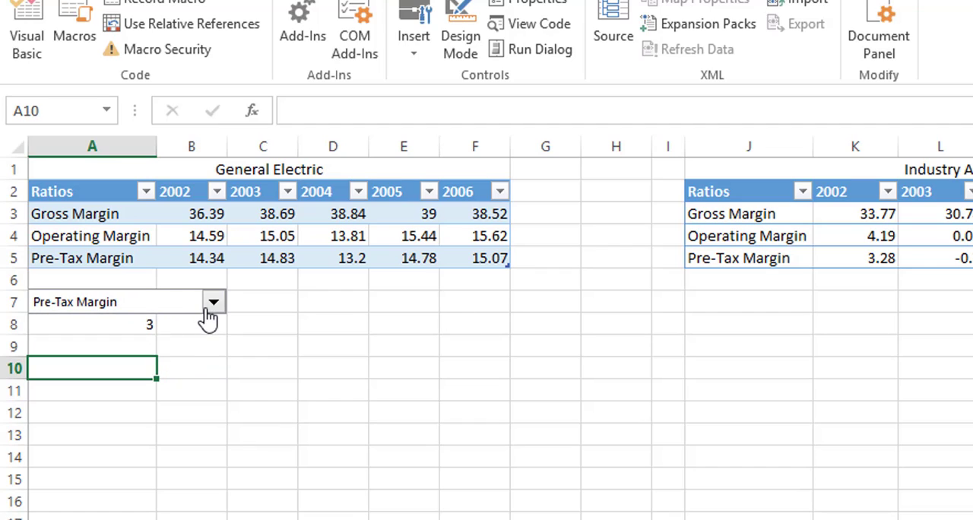
pyautogui.click(211, 308)
pyautogui.click(202, 321)
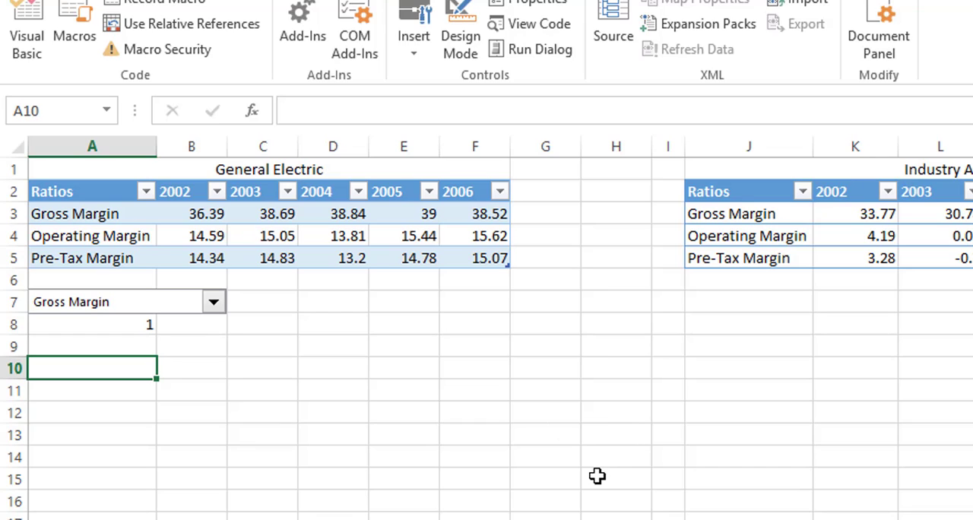
# Reference the two table titles with =A1 in cell A10 and =J1 in cell A11, ending with cell B10 selected.
pyautogui.write('=')
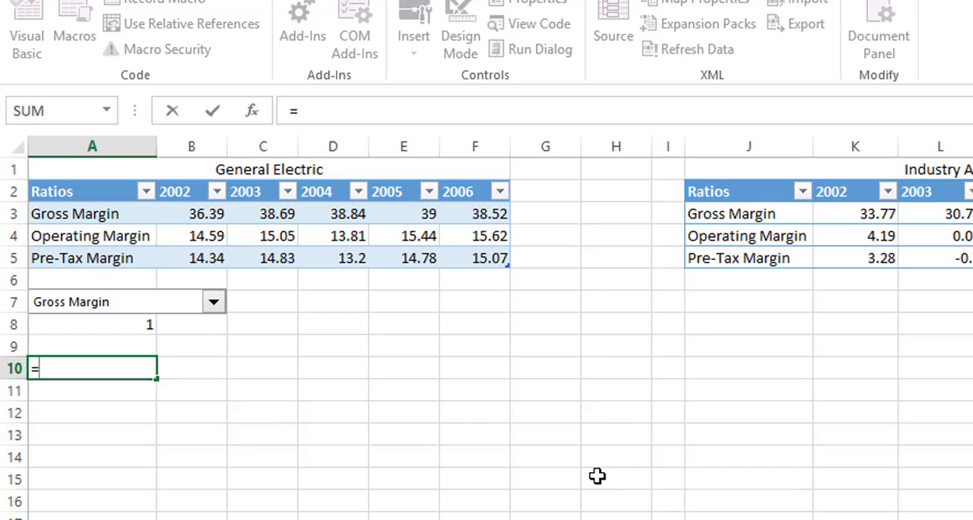
pyautogui.click(294, 174)
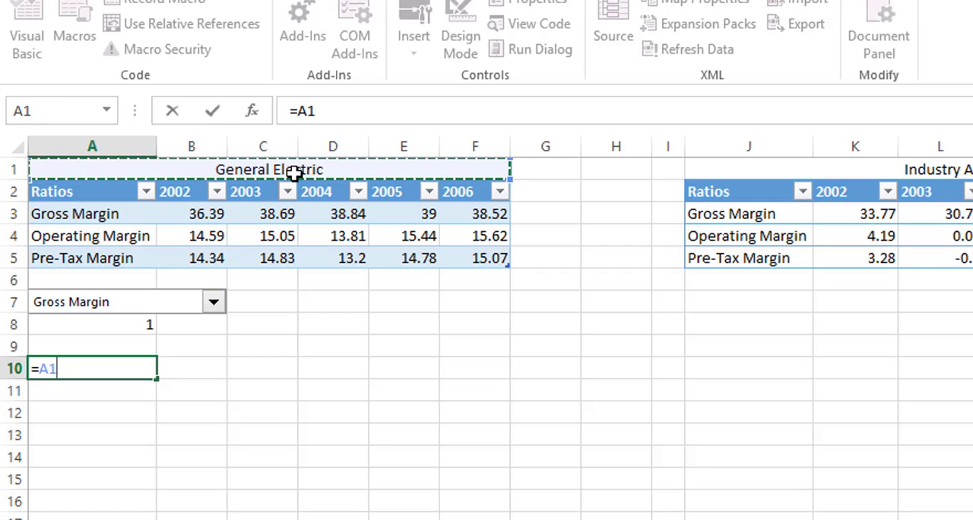
pyautogui.press('Return')
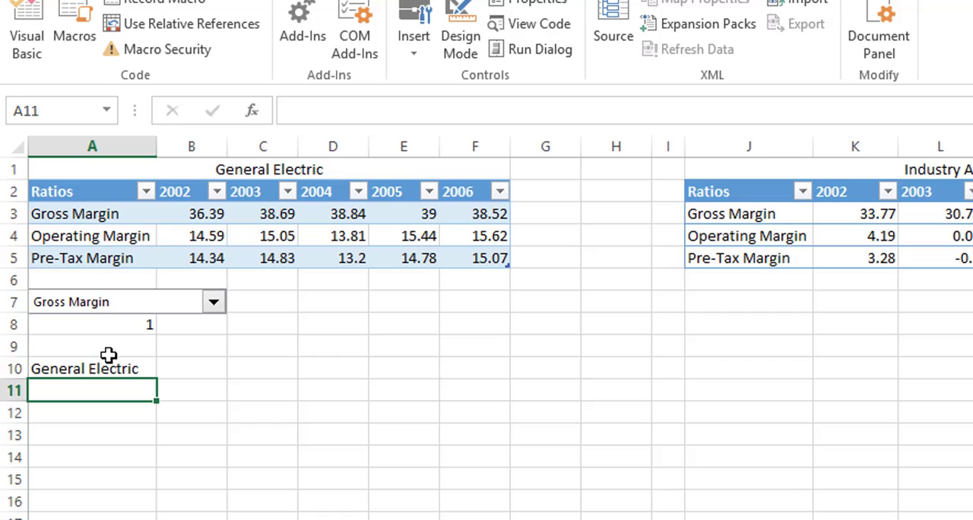
pyautogui.write('=')
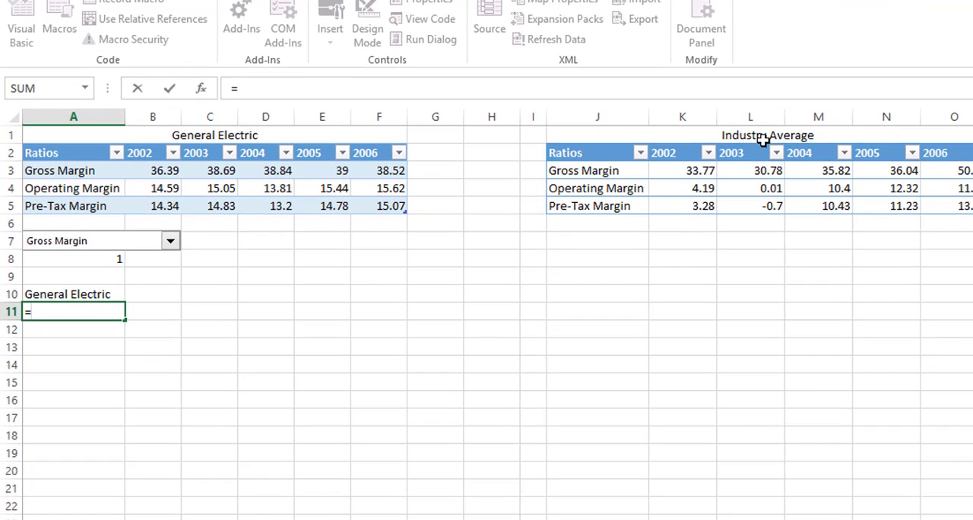
pyautogui.click(810, 146)
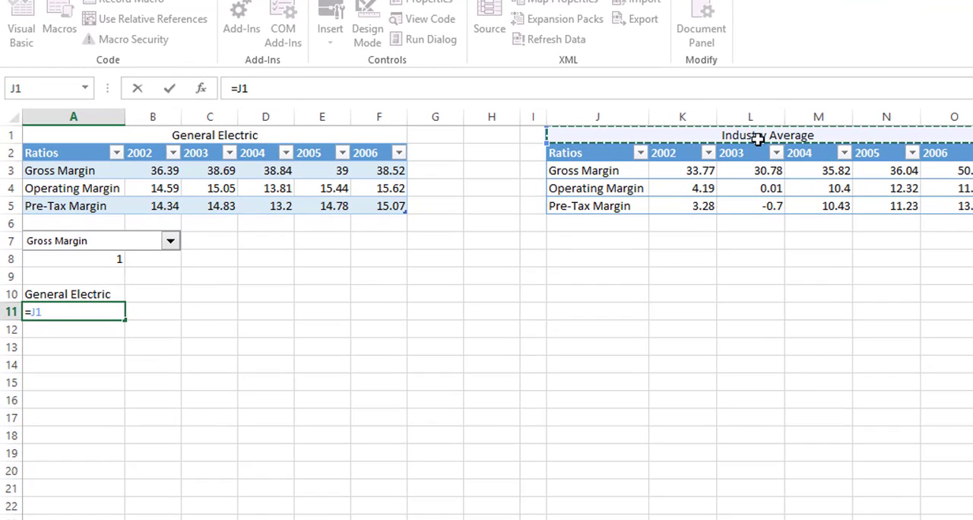
pyautogui.press('Return')
pyautogui.press('Up')
pyautogui.press('Up')
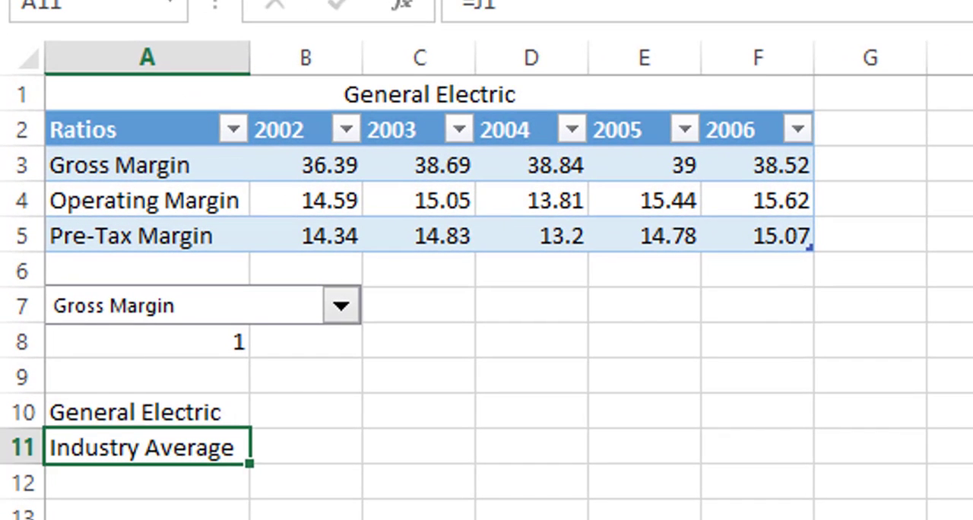
pyautogui.press('Right')
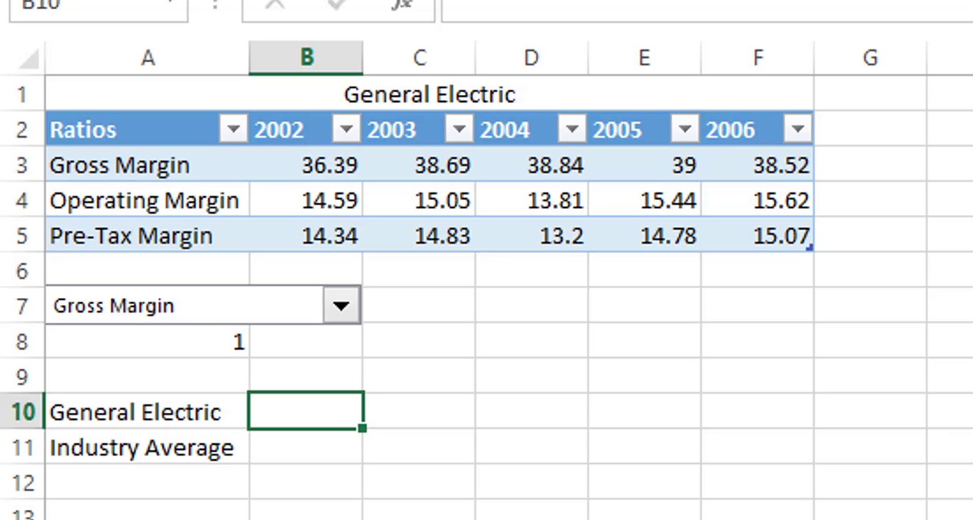
# Switch the combo box to Operating Margin and back to Gross Margin.
pyautogui.click(342, 308)
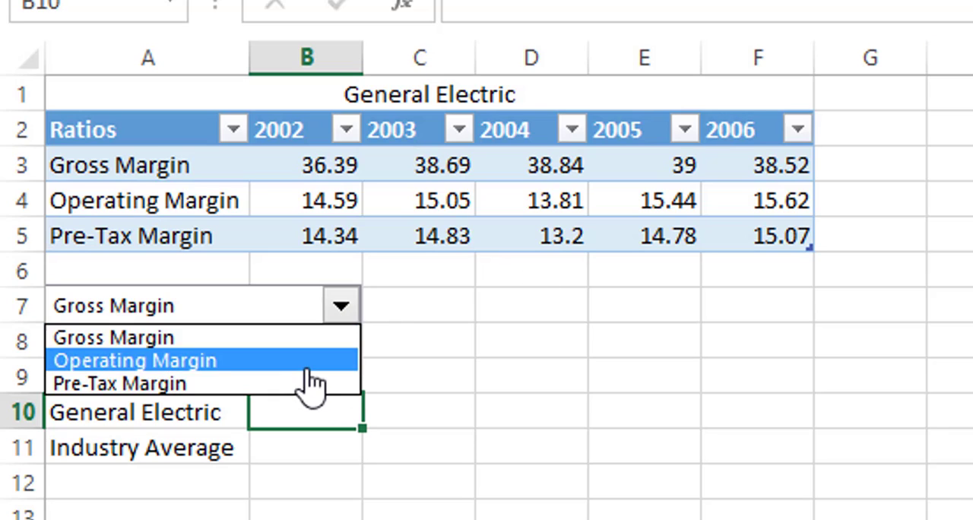
pyautogui.click(304, 362)
pyautogui.click(342, 307)
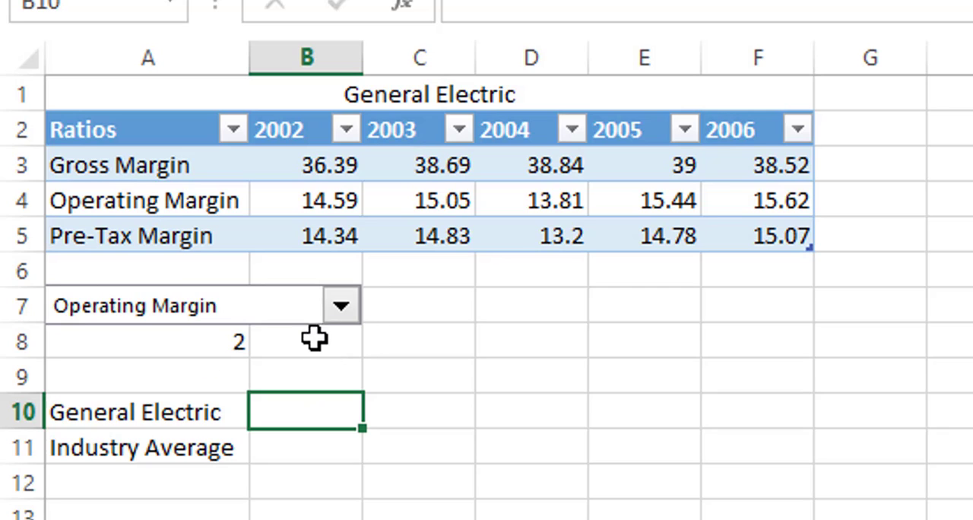
pyautogui.click(313, 337)
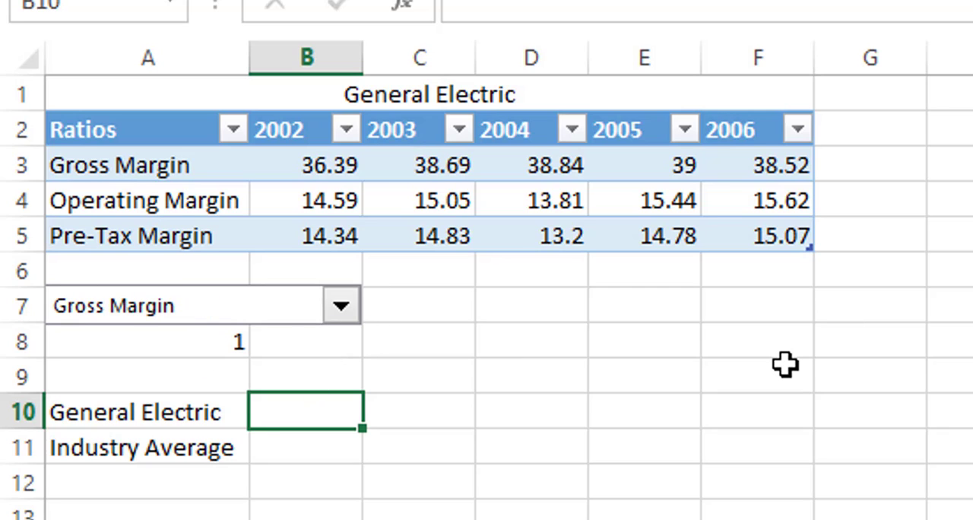
# Enter =OFFSET(Table3[[#Headers],[2002]],$A$8,0) in cell B10 and fill it across to F10.
pyautogui.write('=off')
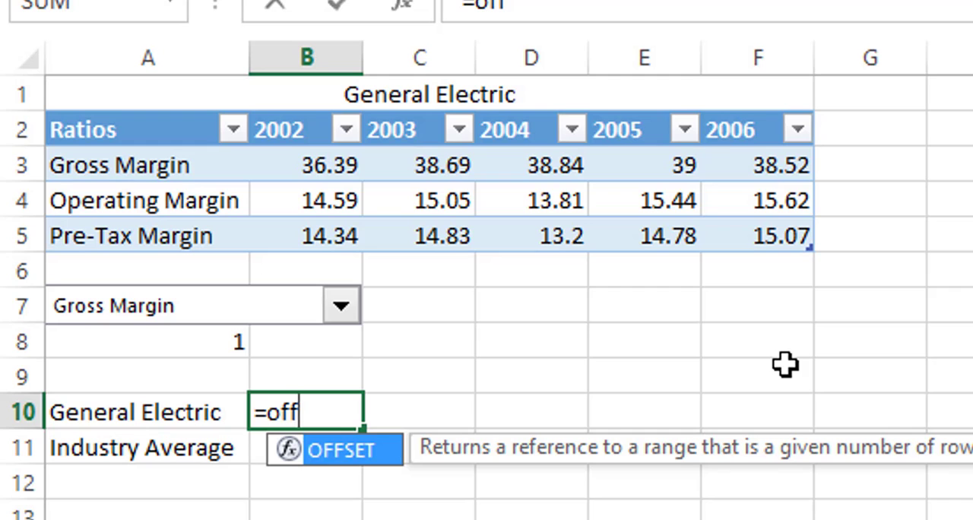
pyautogui.press('Tab')
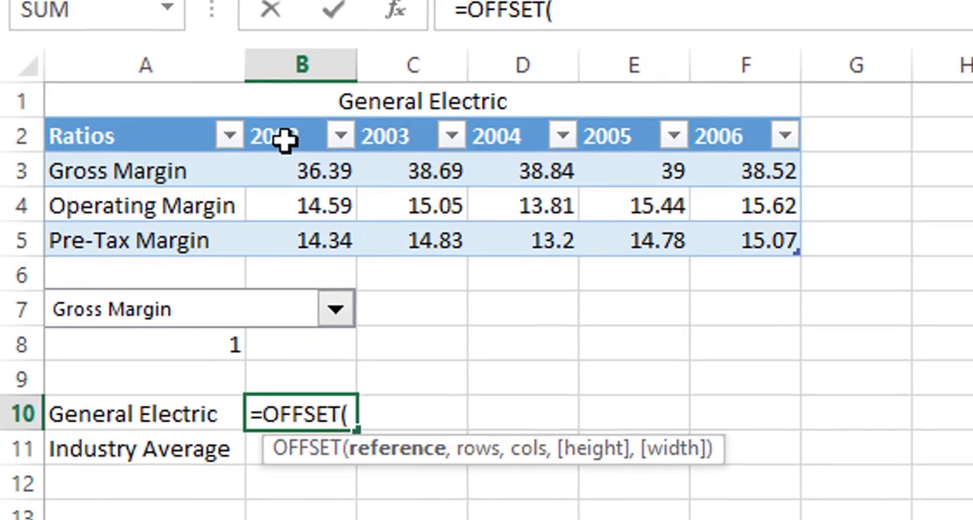
pyautogui.click(284, 140)
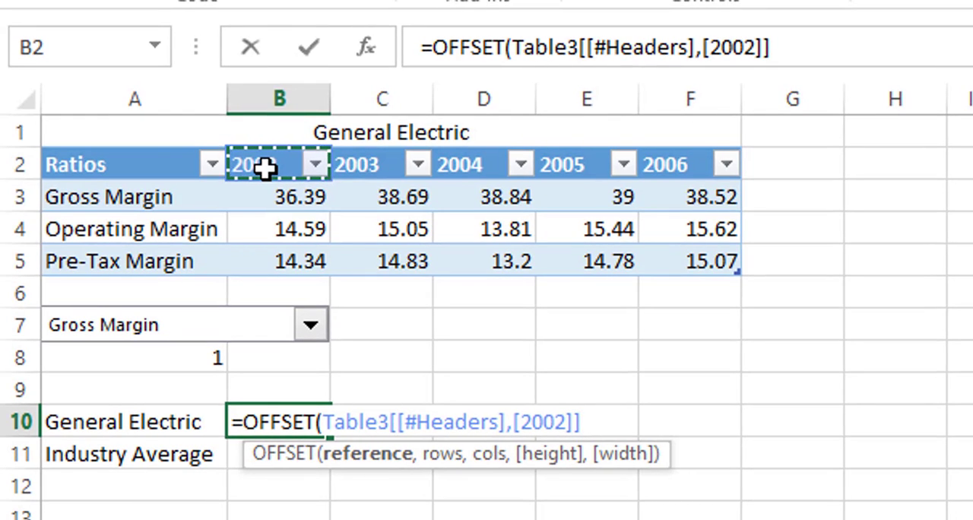
pyautogui.write(',')
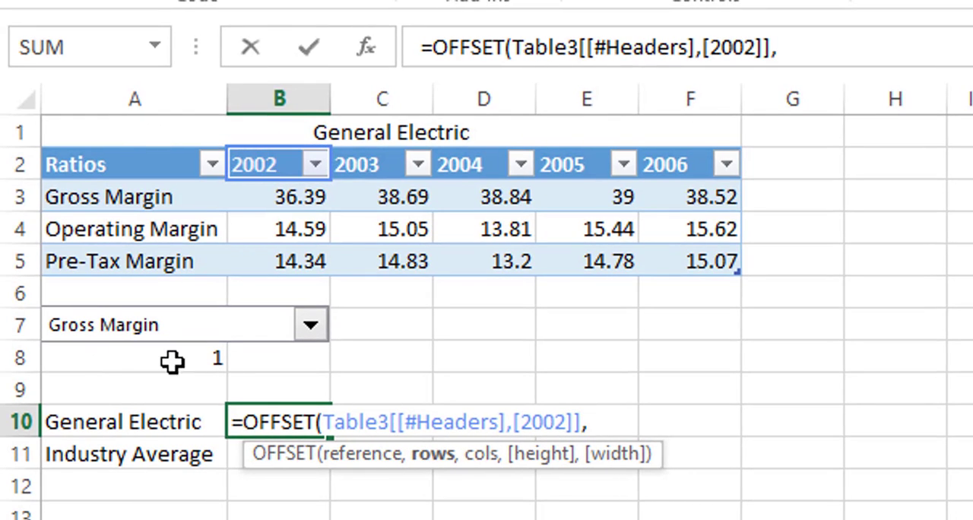
pyautogui.click(123, 362)
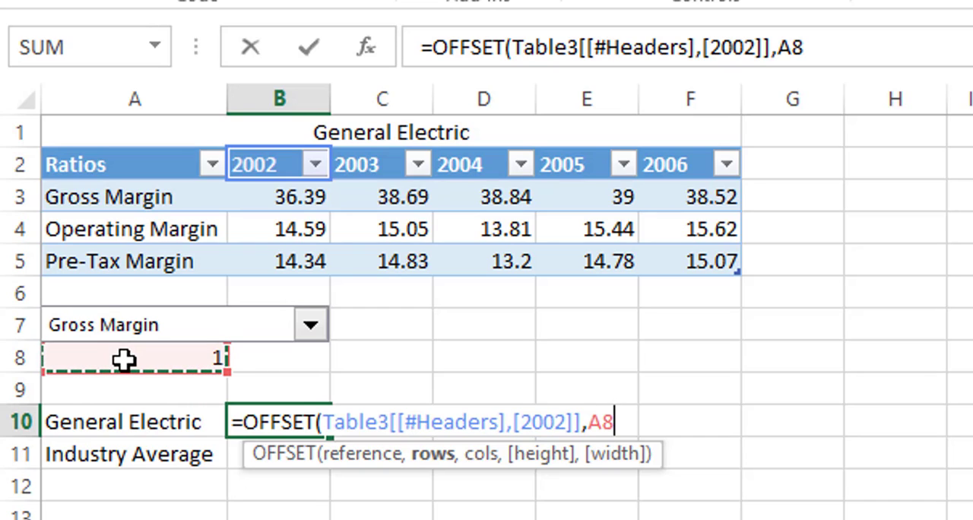
pyautogui.press('F4')
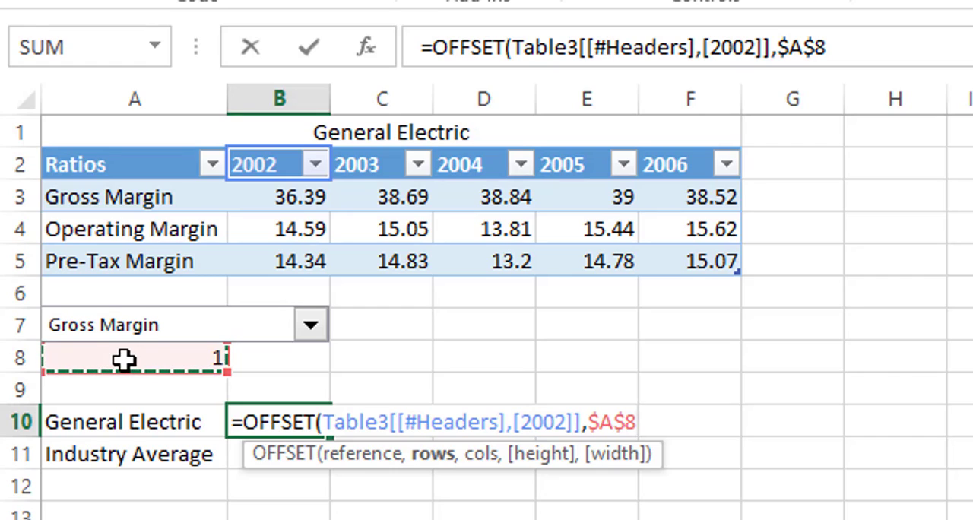
pyautogui.write(',')
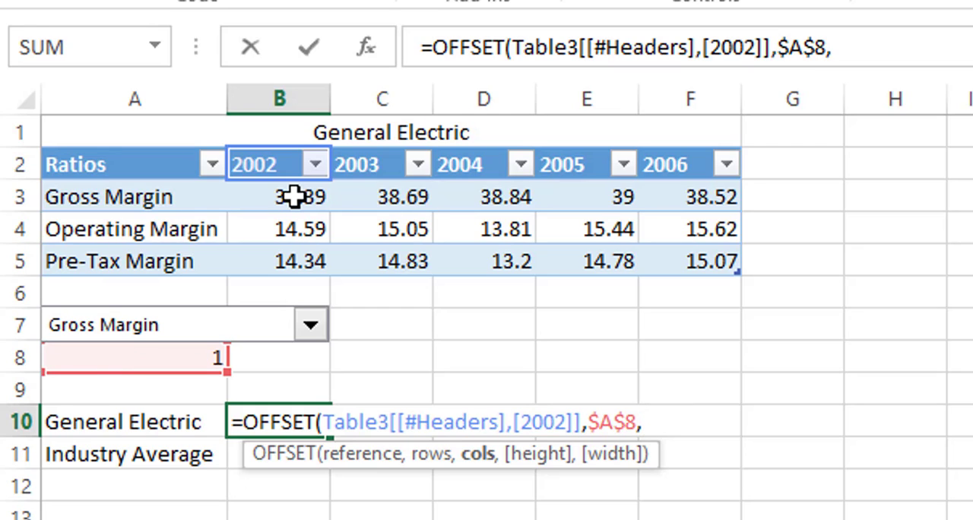
pyautogui.write('0)')
pyautogui.press('Return')
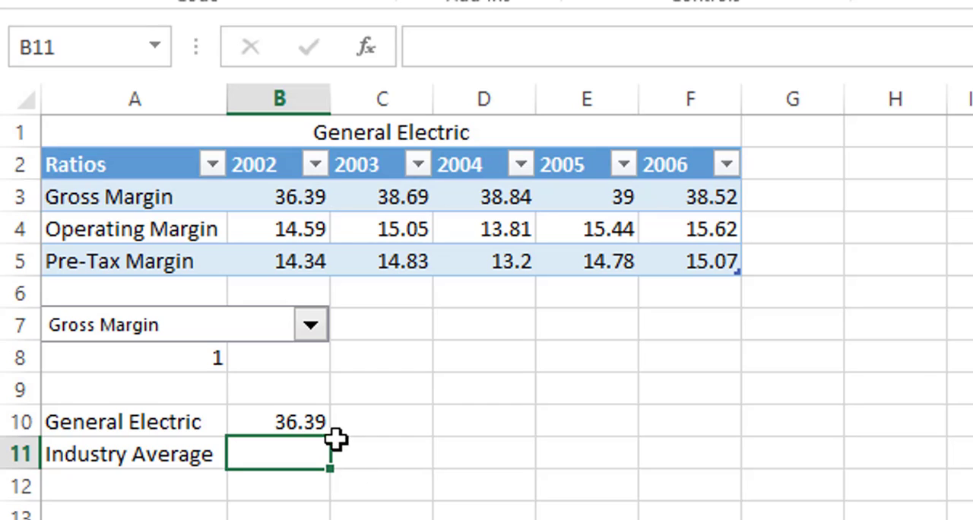
pyautogui.click(295, 427)
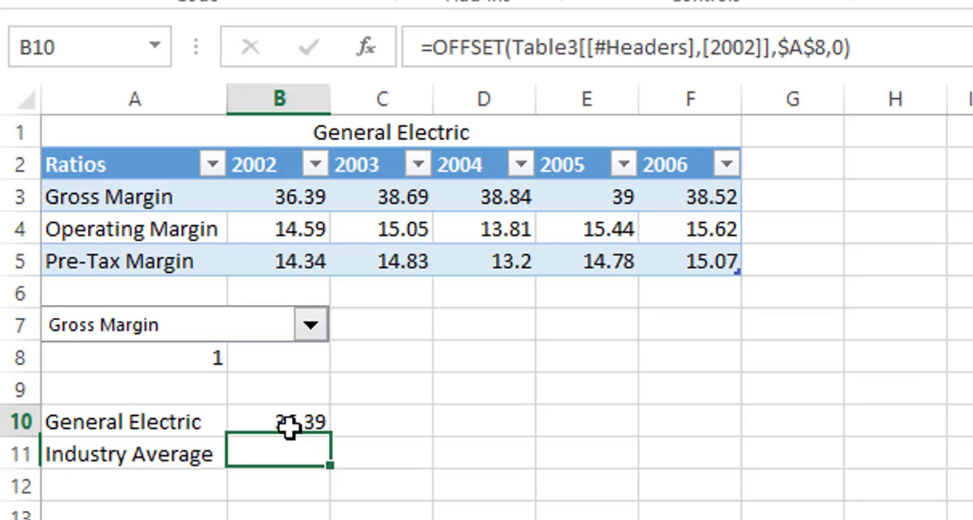
pyautogui.moveTo(330, 433); pyautogui.dragTo(743, 450)
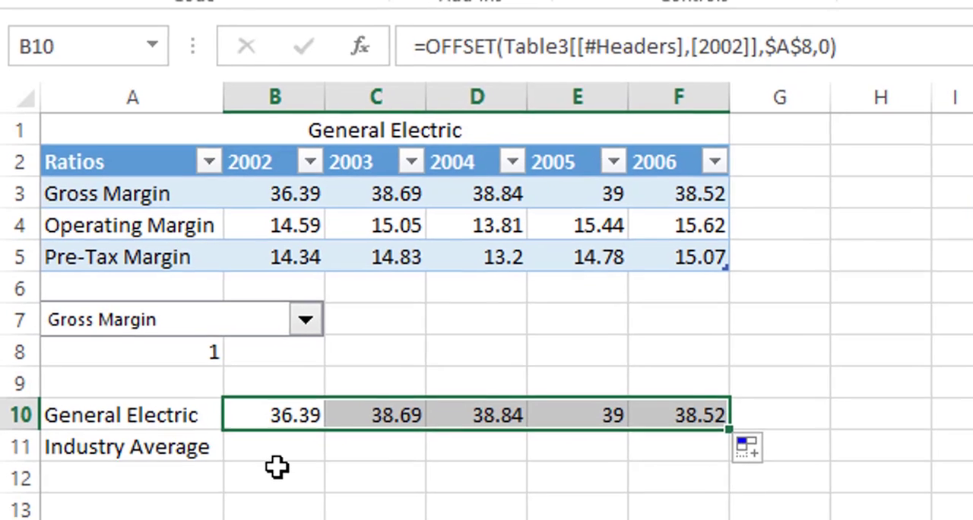
# Enter =OFFSET(Table5[[#Headers],[2002]],$A$8,0) in cell B11, referencing the Industry Average table's 2002 header.
pyautogui.click(276, 460)
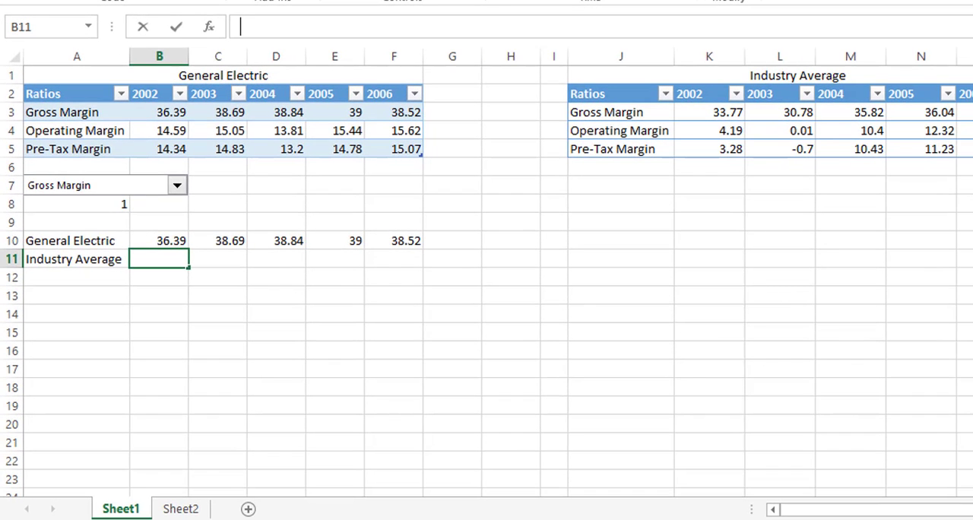
pyautogui.write('=o')
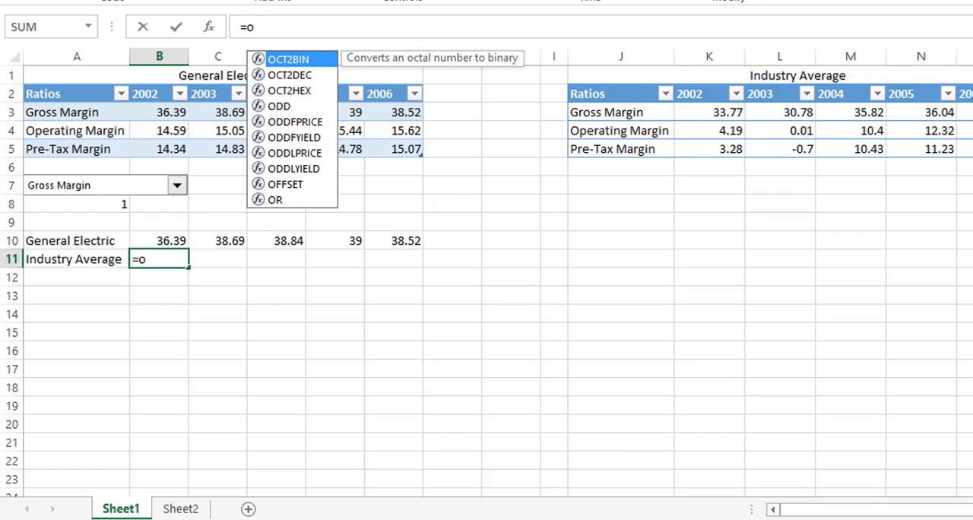
pyautogui.write('f')
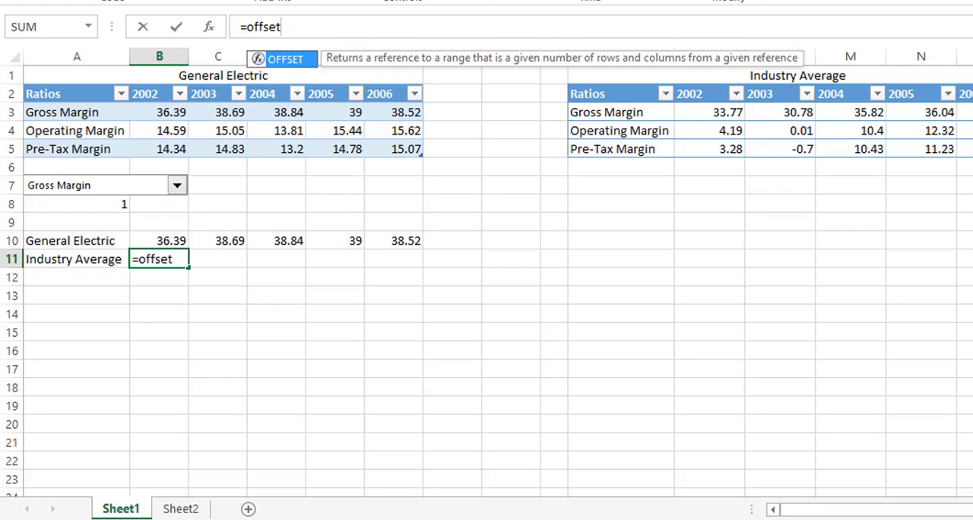
pyautogui.write('fset')
pyautogui.press('Tab')
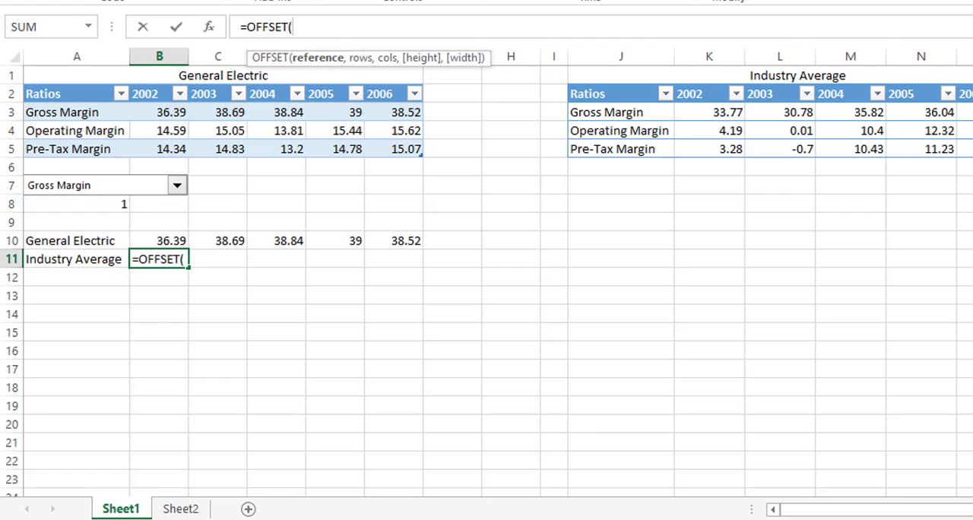
pyautogui.click(693, 93)
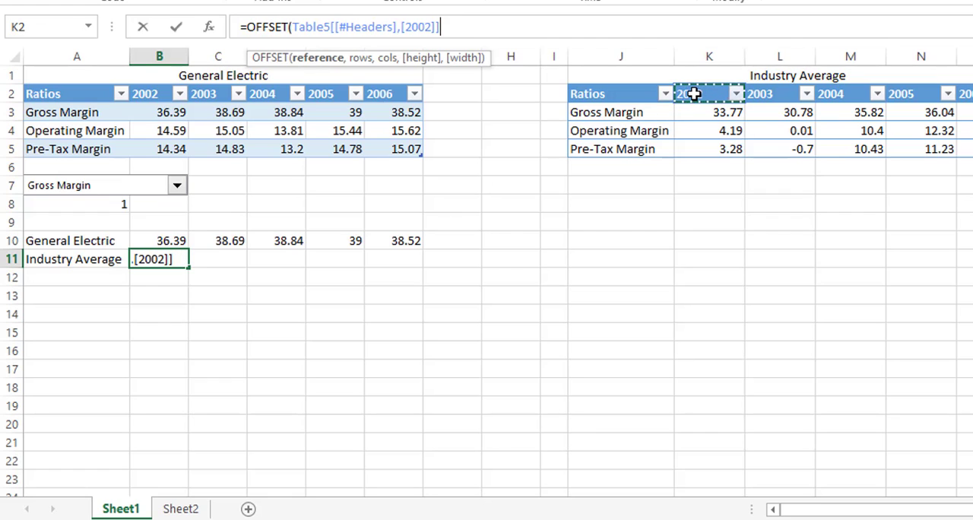
pyautogui.write(',')
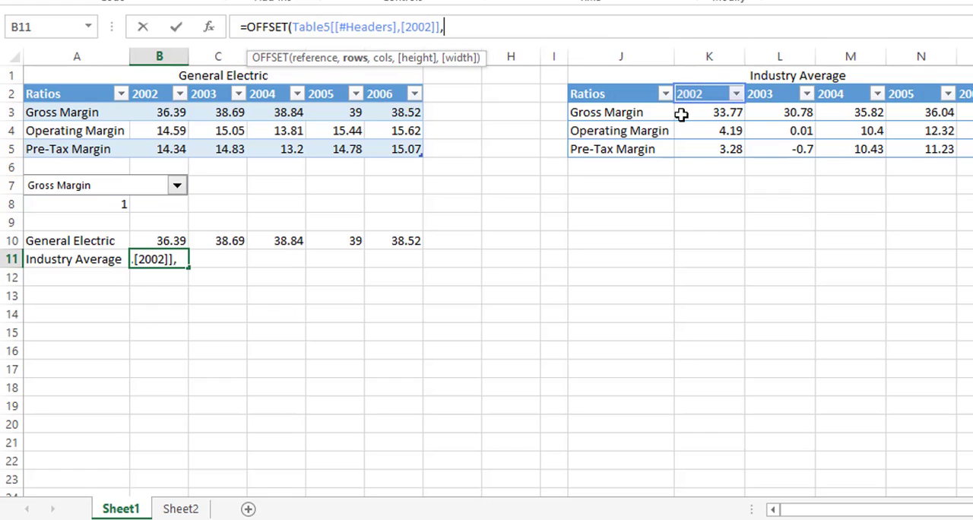
pyautogui.click(91, 202)
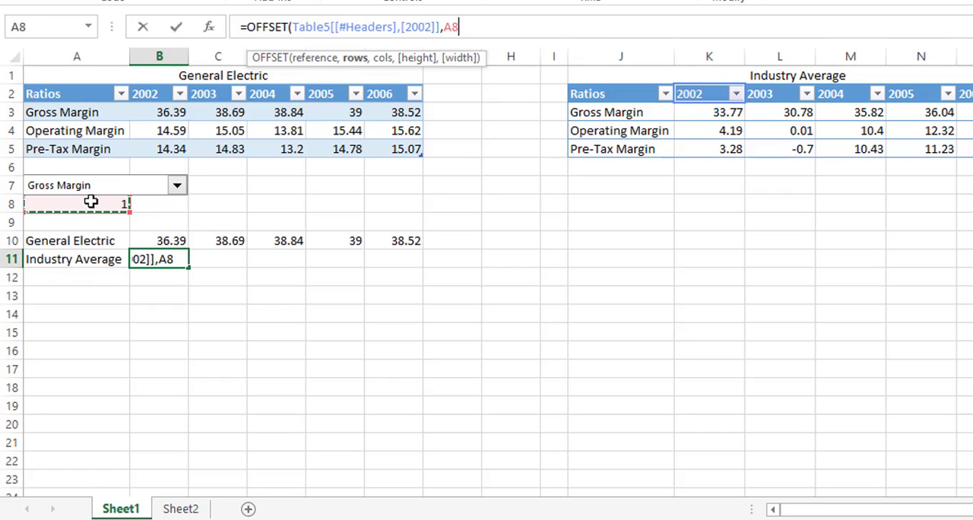
pyautogui.press('F4')
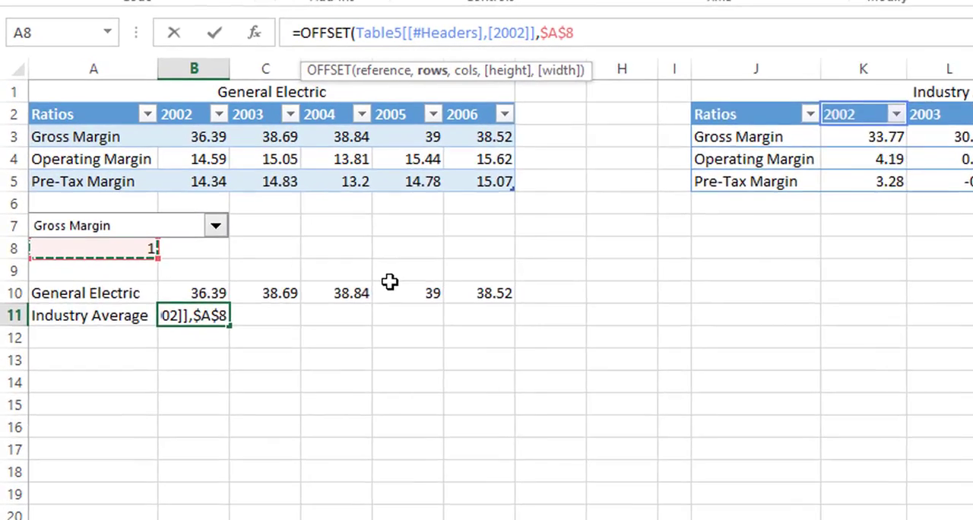
pyautogui.write(',0')
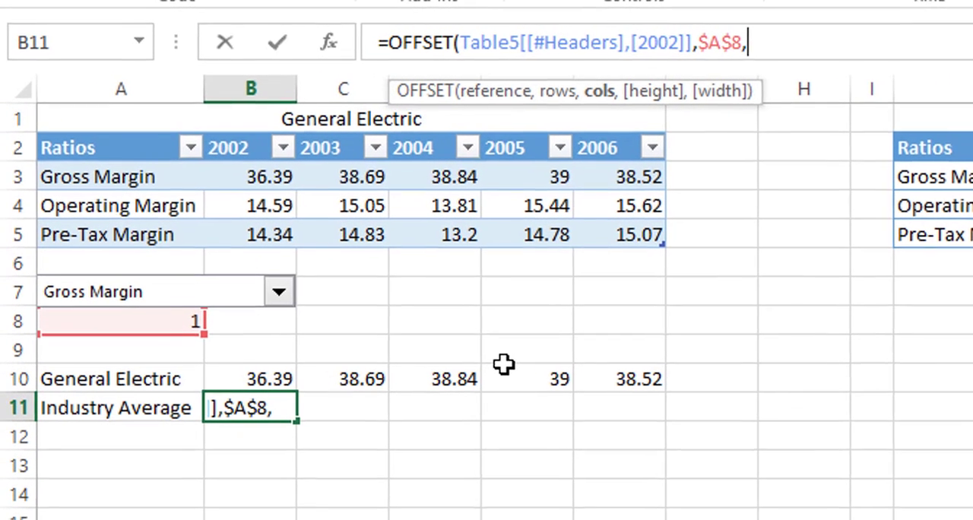
pyautogui.write(')')
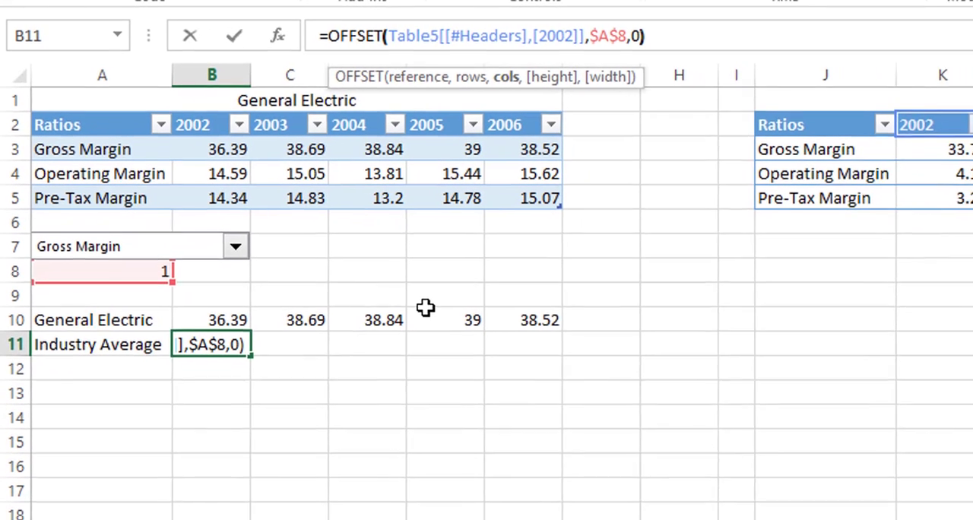
pyautogui.press('Return')
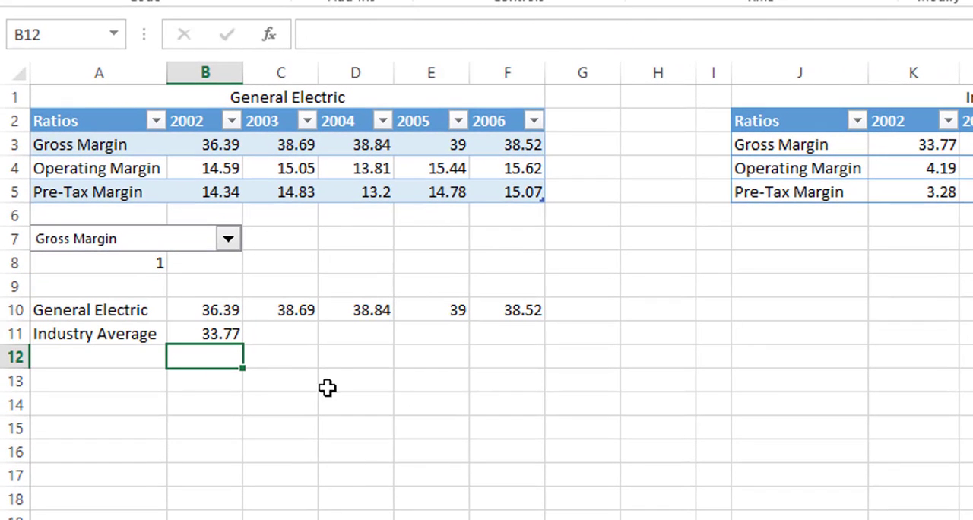
# Fill the Industry Average formula from B11 across to F11.
pyautogui.click(236, 337)
pyautogui.moveTo(352, 346); pyautogui.dragTo(524, 358)
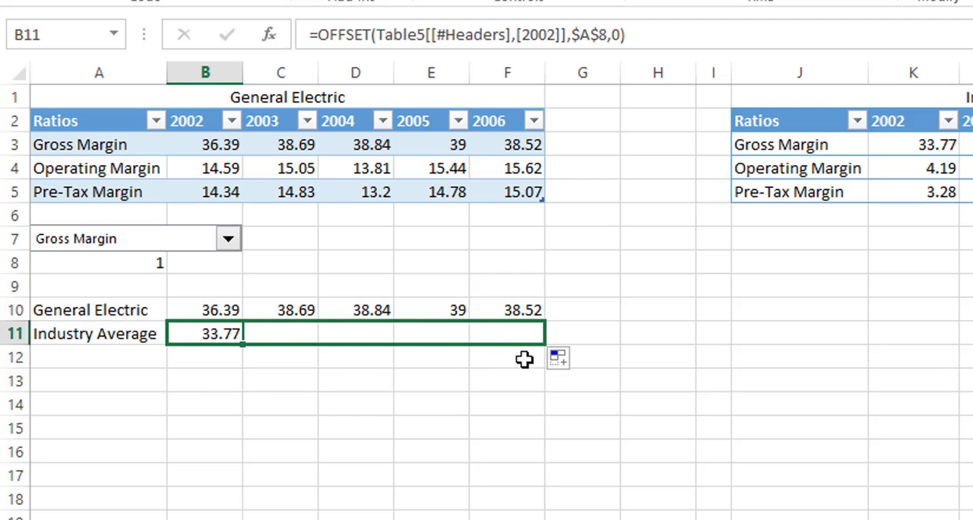
pyautogui.click(340, 428)
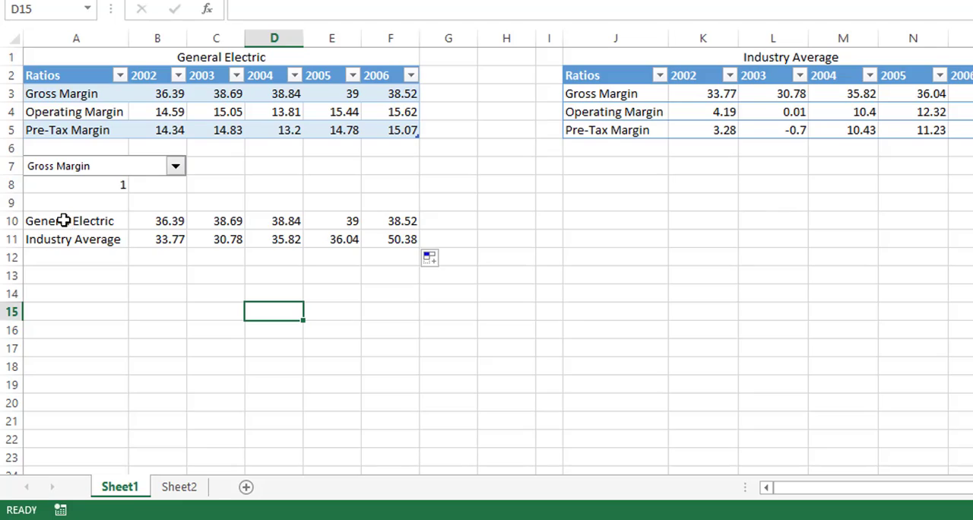
# Insert a 2-D line chart with markers from A10:F11, place it below the Industry Average table and deselect it.
pyautogui.moveTo(64, 220); pyautogui.dragTo(396, 230)
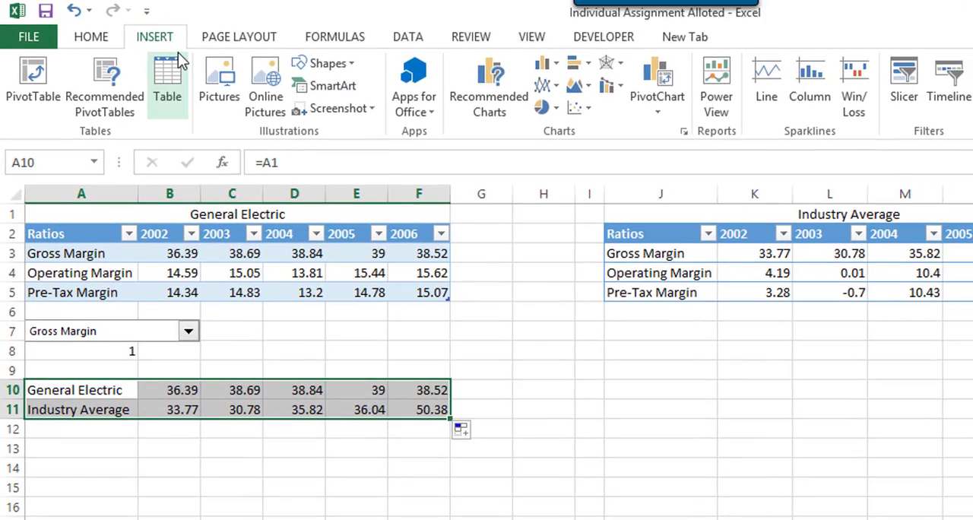
pyautogui.click(546, 84)
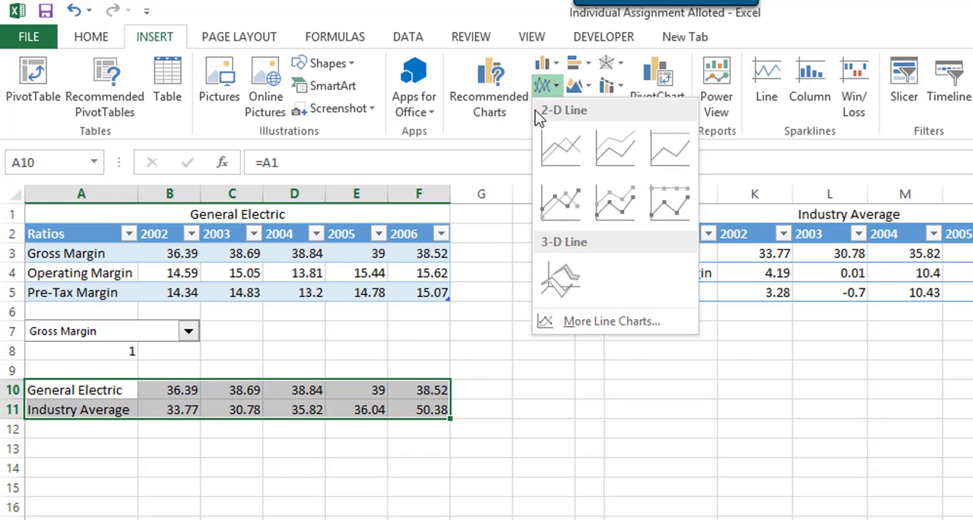
pyautogui.click(562, 207)
pyautogui.moveTo(528, 303); pyautogui.dragTo(626, 350)
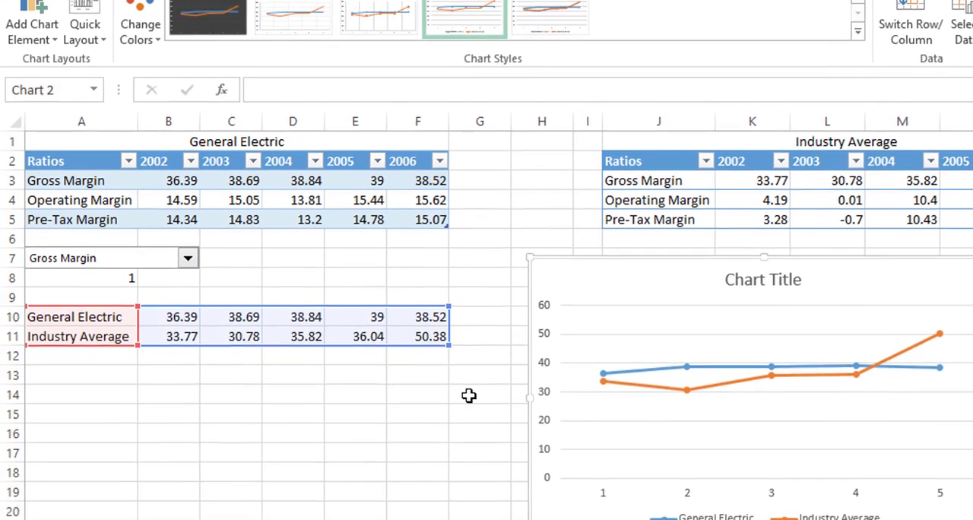
pyautogui.click(481, 467)
# Test the linked rows and chart by switching the combo box to Operating Margin, Pre-Tax Margin and Gross Margin in turn.
pyautogui.click(187, 238)
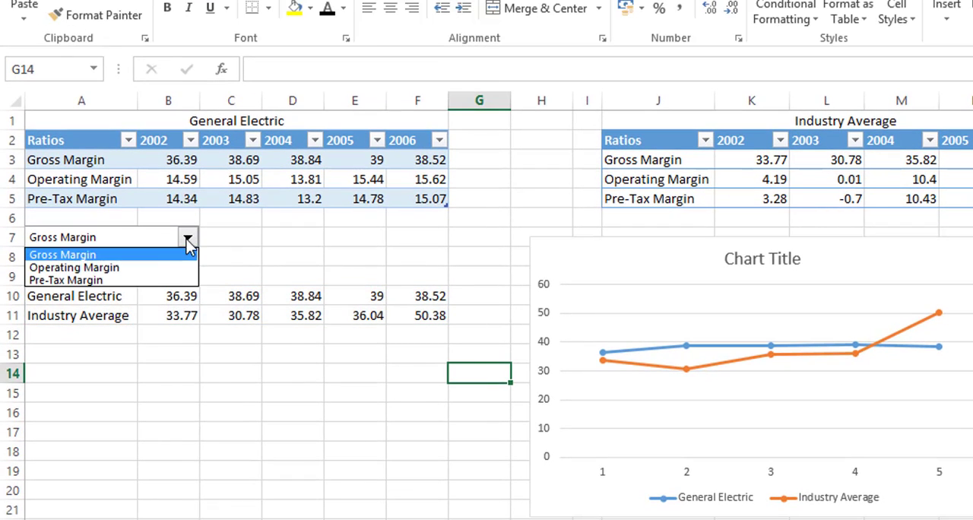
pyautogui.click(163, 273)
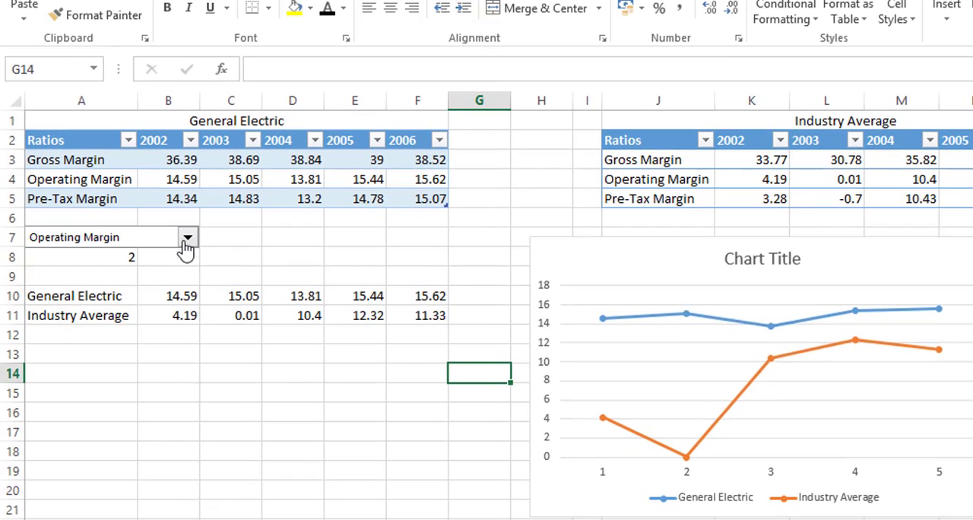
pyautogui.click(187, 241)
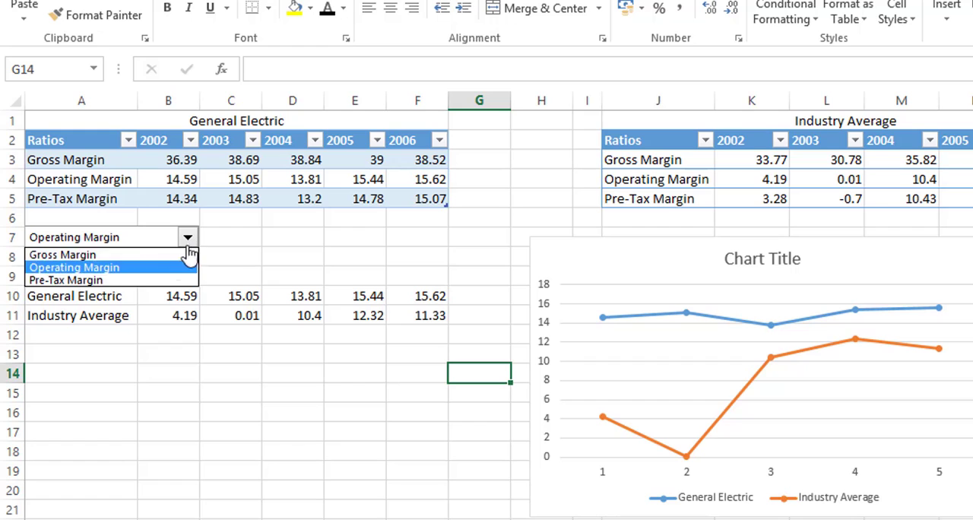
pyautogui.click(158, 283)
pyautogui.click(188, 242)
pyautogui.press('Escape')
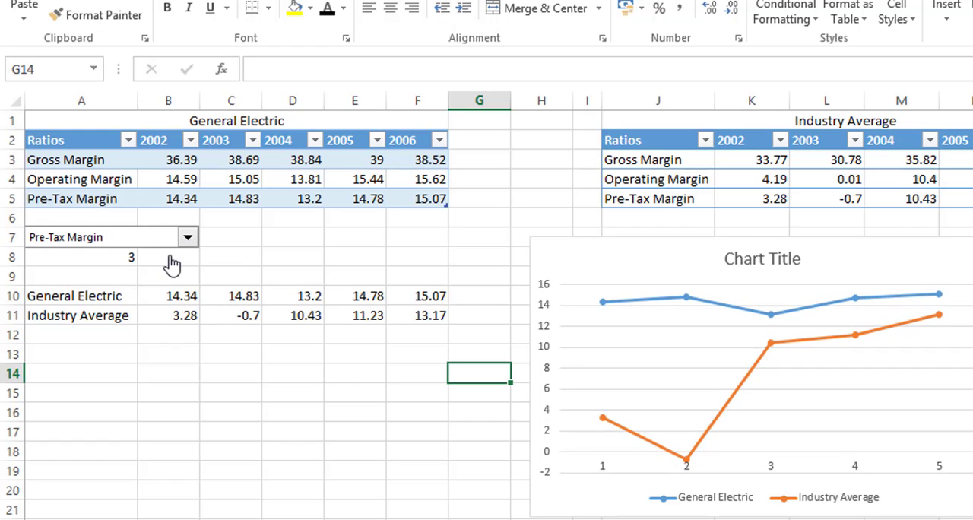
pyautogui.click(169, 257)
pyautogui.click(188, 243)
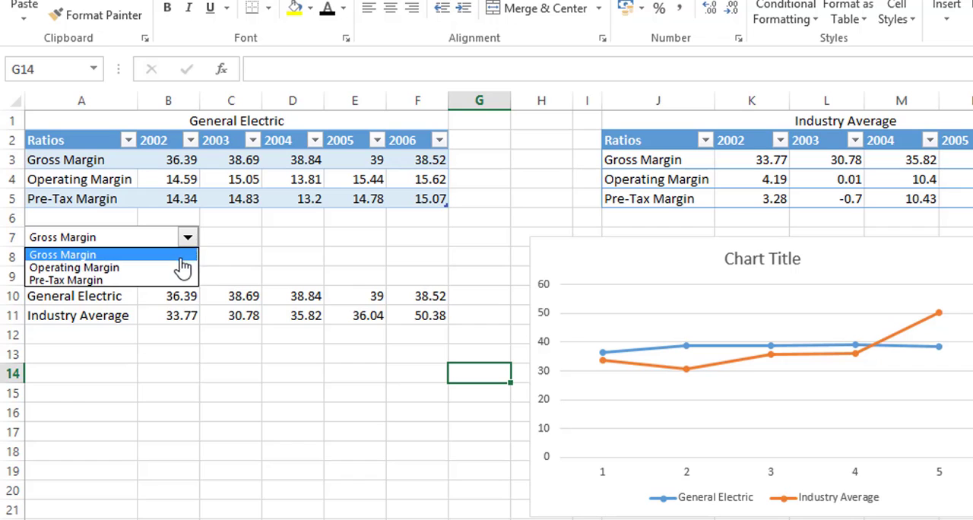
pyautogui.click(182, 268)
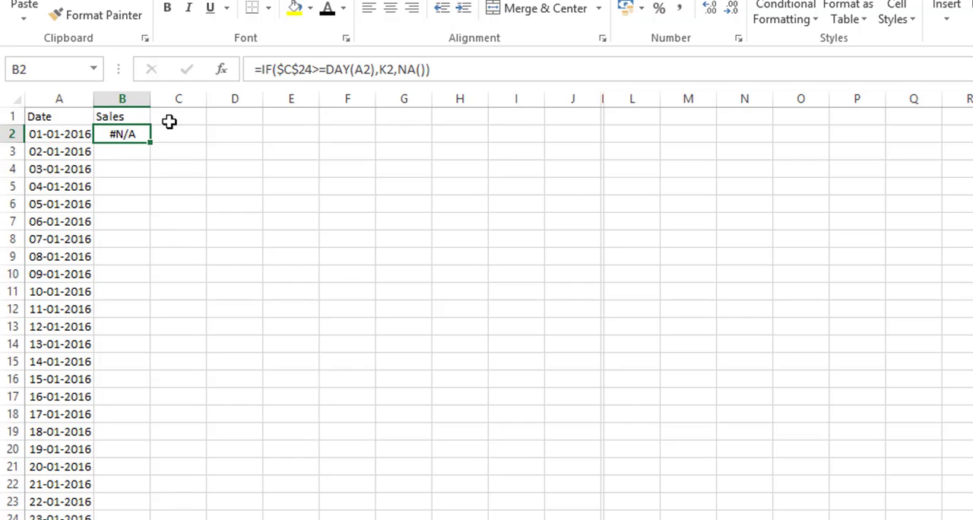
# Widen hidden column K slightly on the Date and Sales sheet, leaving cell D4 selected.
pyautogui.moveTo(606, 100)
pyautogui.mouseDown()
pyautogui.moveTo(701, 100)
pyautogui.moveTo(606, 107)
pyautogui.mouseUp()
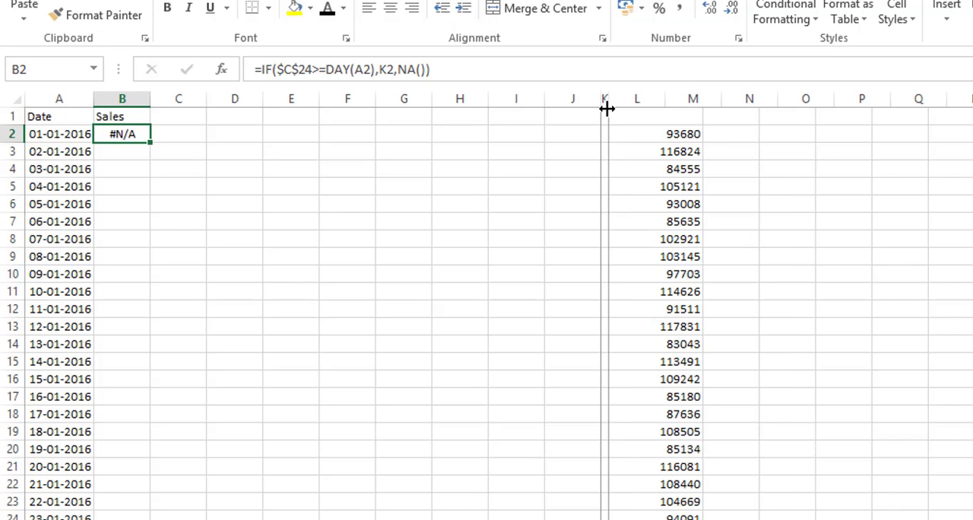
pyautogui.click(215, 163)
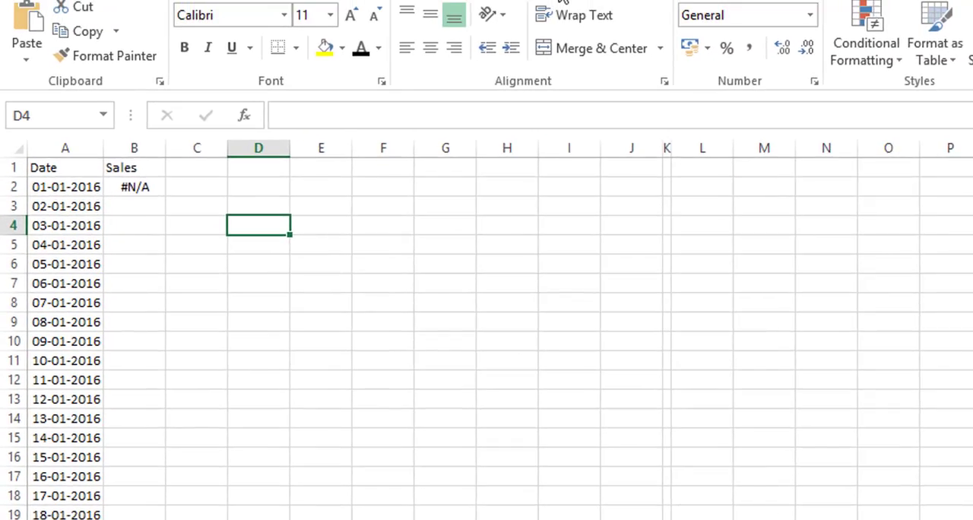
# Draw a vertical scroll bar form control in column D, spanning about rows 3 to 12.
pyautogui.click(781, 45)
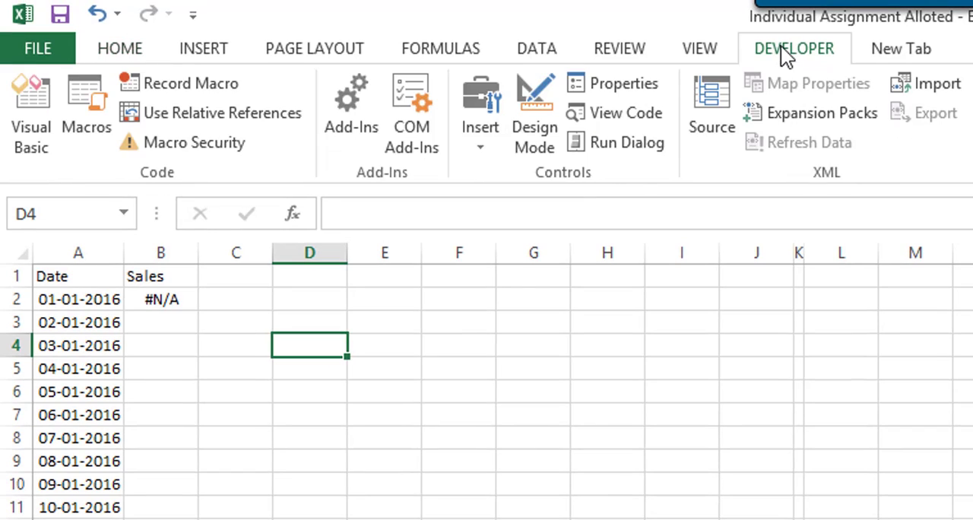
pyautogui.click(492, 120)
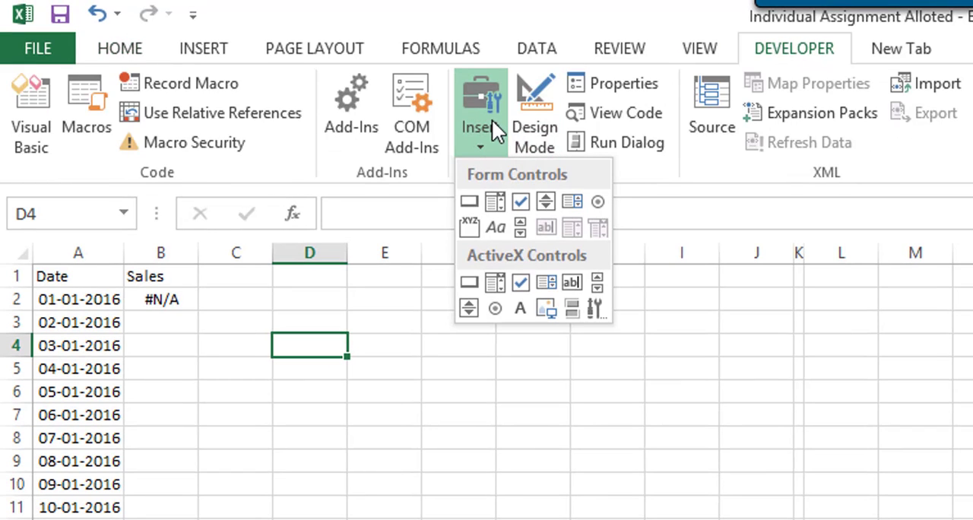
pyautogui.click(521, 227)
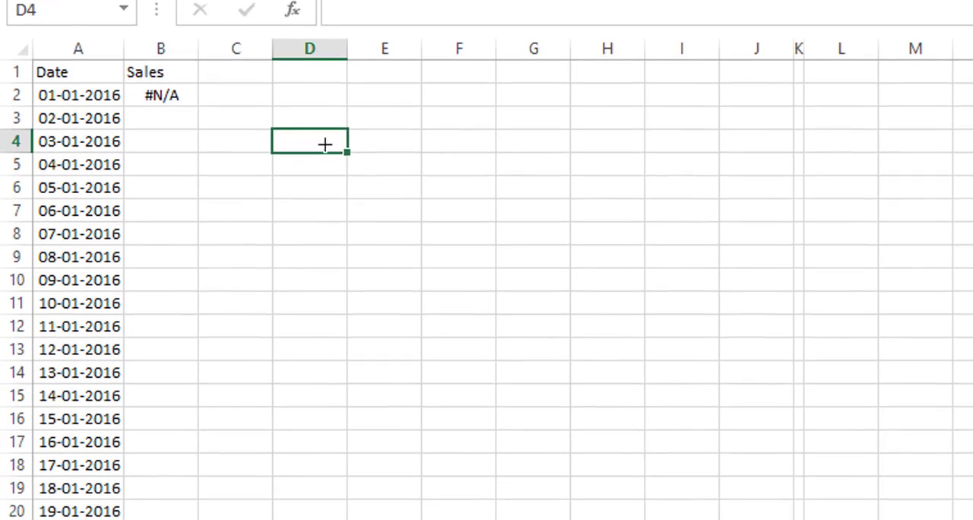
pyautogui.moveTo(275, 313); pyautogui.dragTo(312, 449)
pyautogui.moveTo(313, 219); pyautogui.dragTo(301, 303)
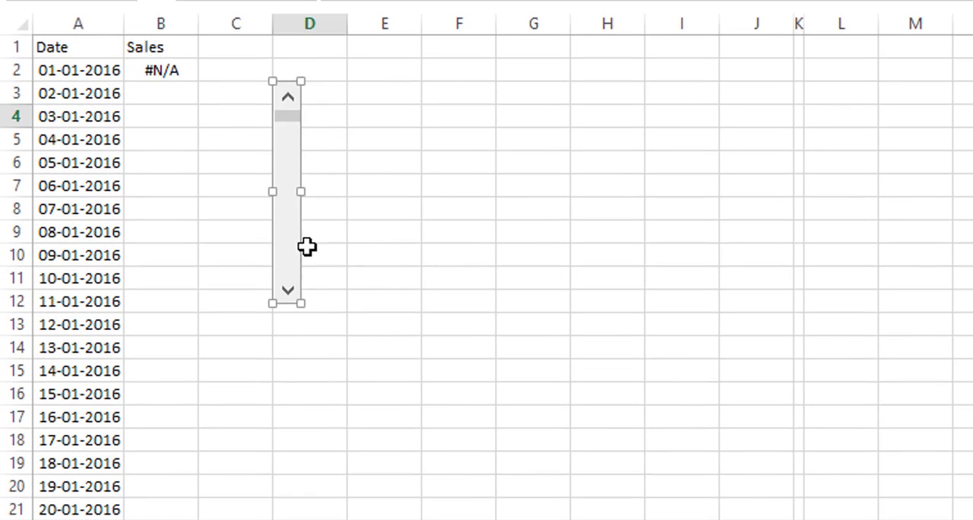
# Set the scroll bar's maximum value to 31 and link it to cell $C$24.
pyautogui.rightClick(287, 174)
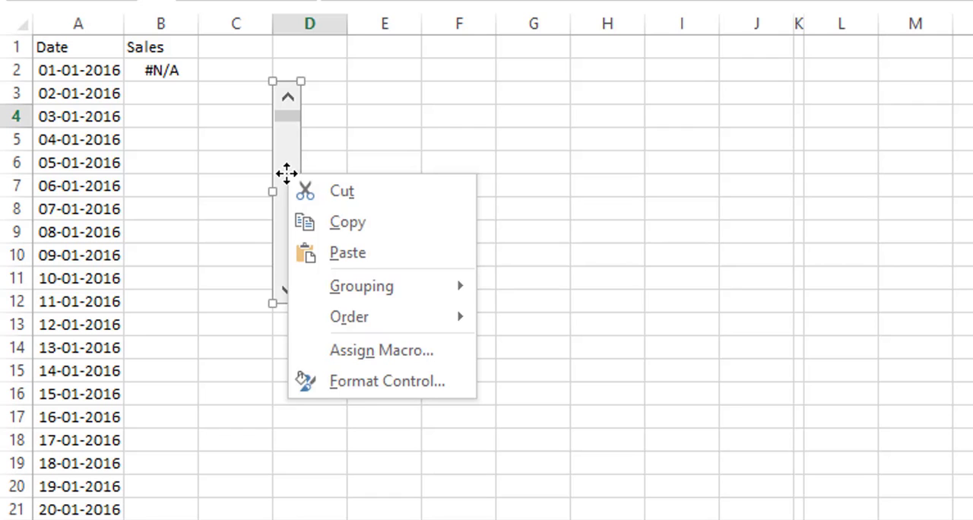
pyautogui.click(372, 384)
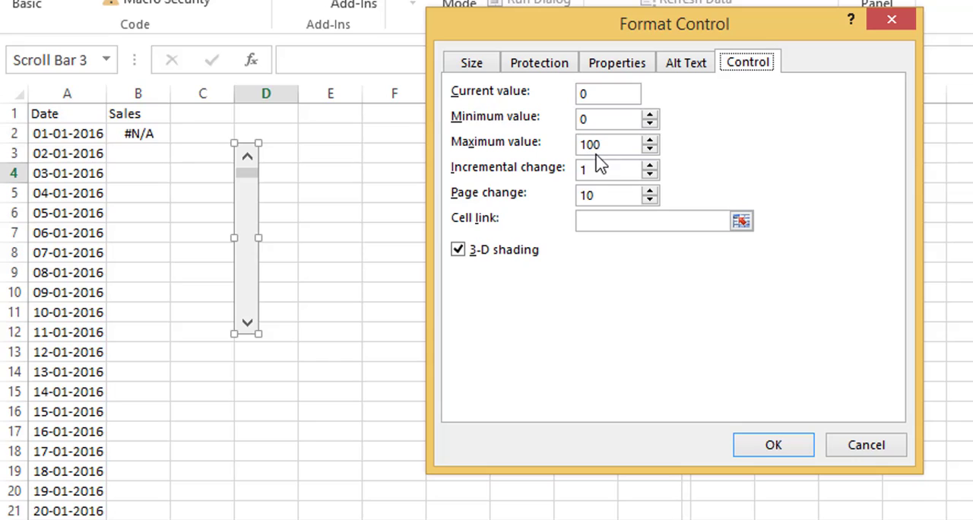
pyautogui.click(622, 145)
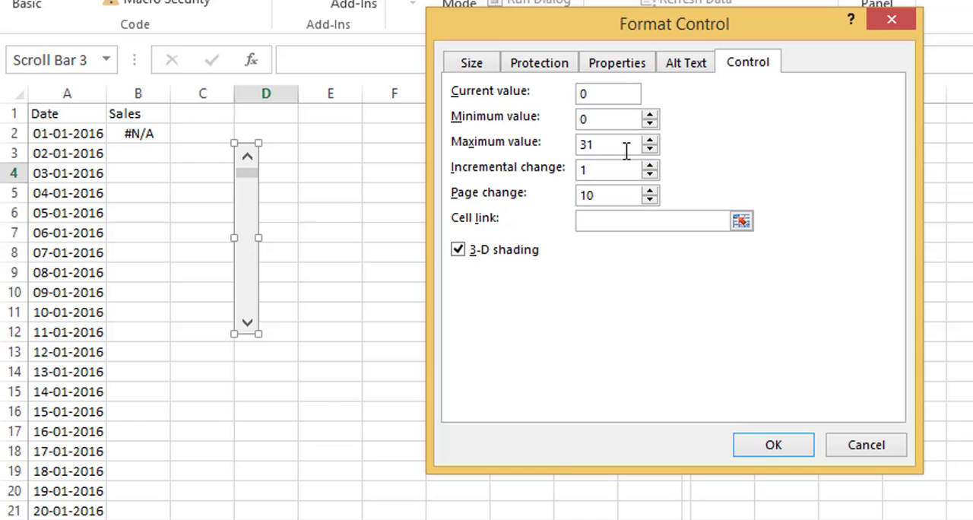
pyautogui.click(742, 222)
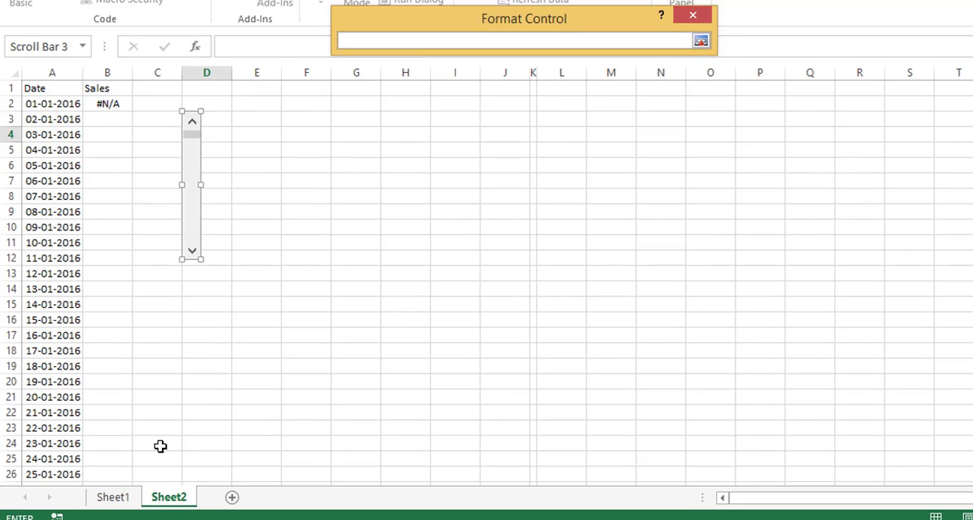
pyautogui.click(162, 442)
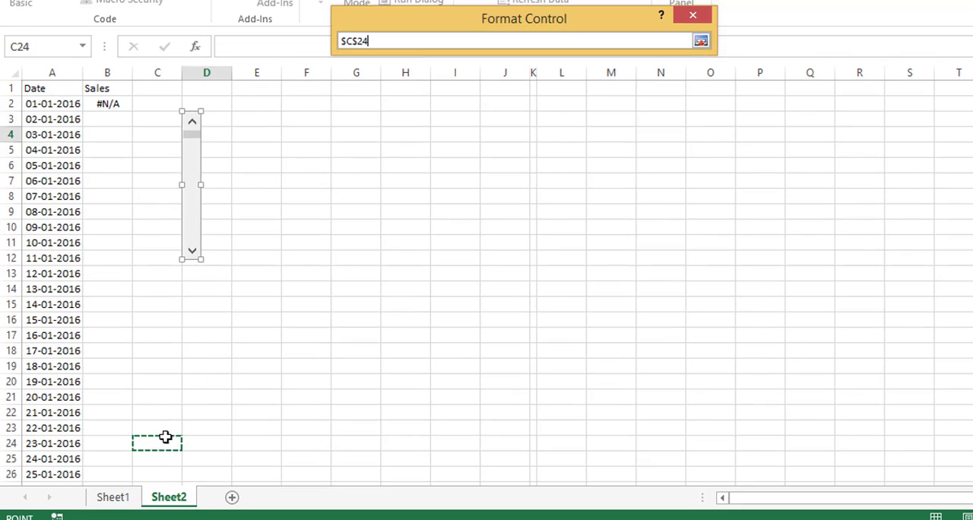
pyautogui.click(701, 42)
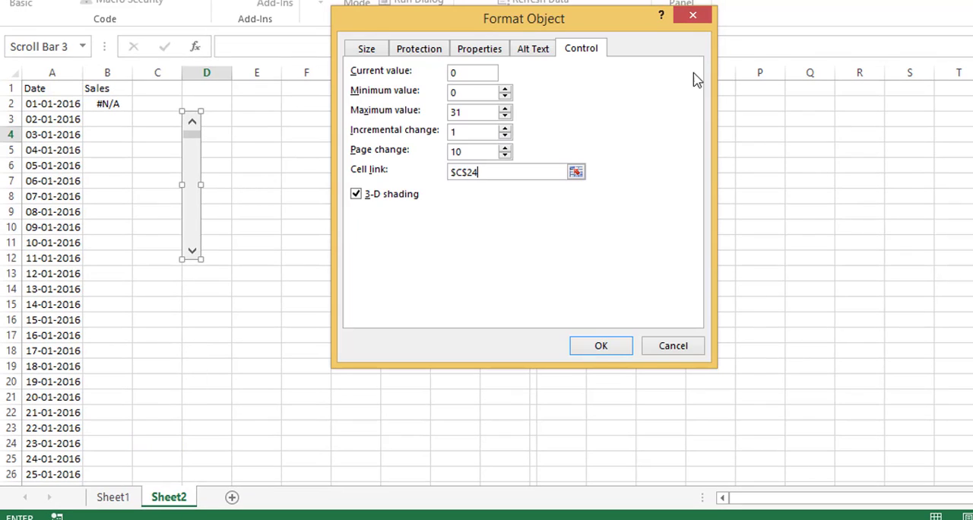
pyautogui.click(601, 347)
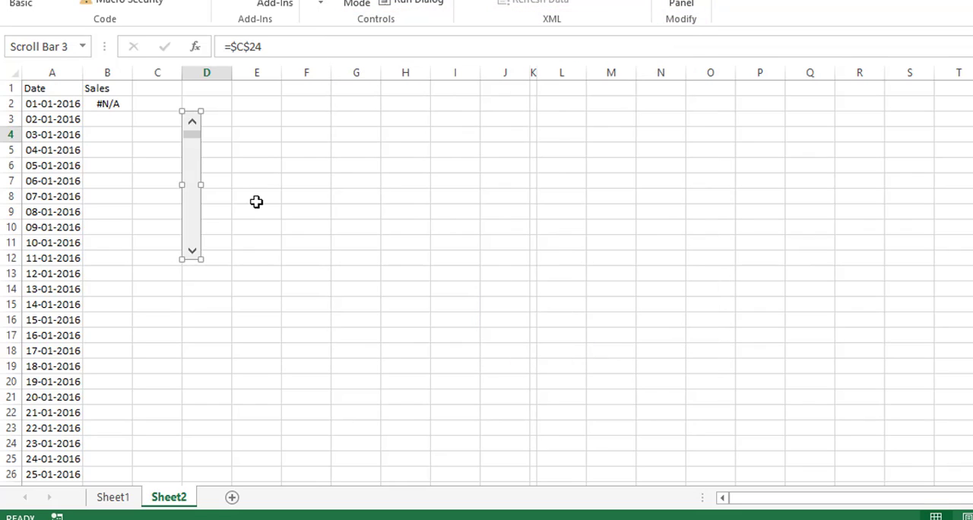
# Deselect the scroll bar and test it by stepping it to 1 and back to 0.
pyautogui.click(256, 201)
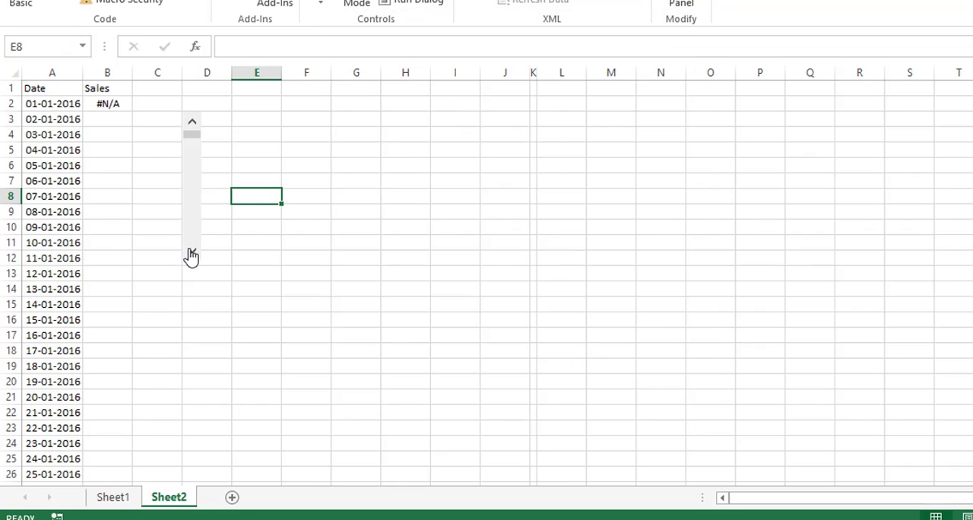
pyautogui.click(191, 252)
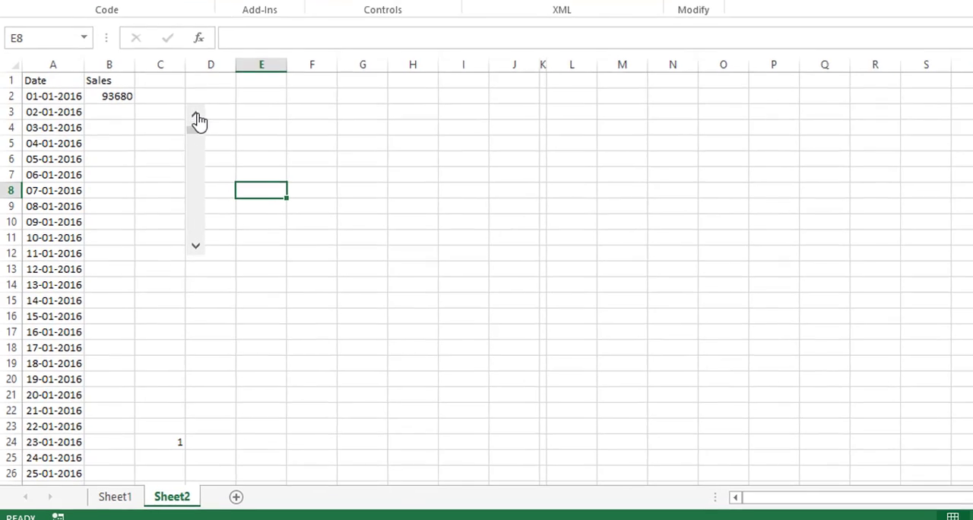
pyautogui.click(192, 123)
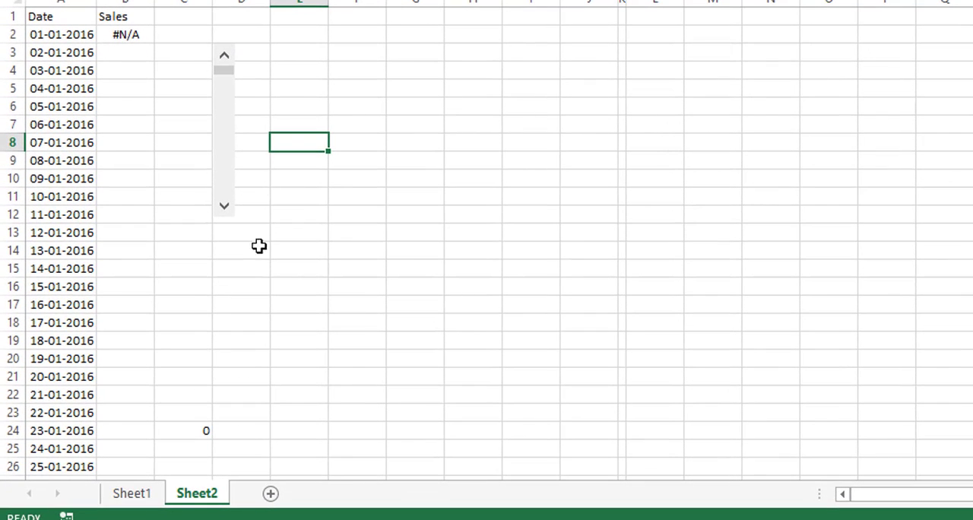
# Step the scroll bar to 1 and fill the Sales formula from B2 down to B32.
pyautogui.click(129, 35)
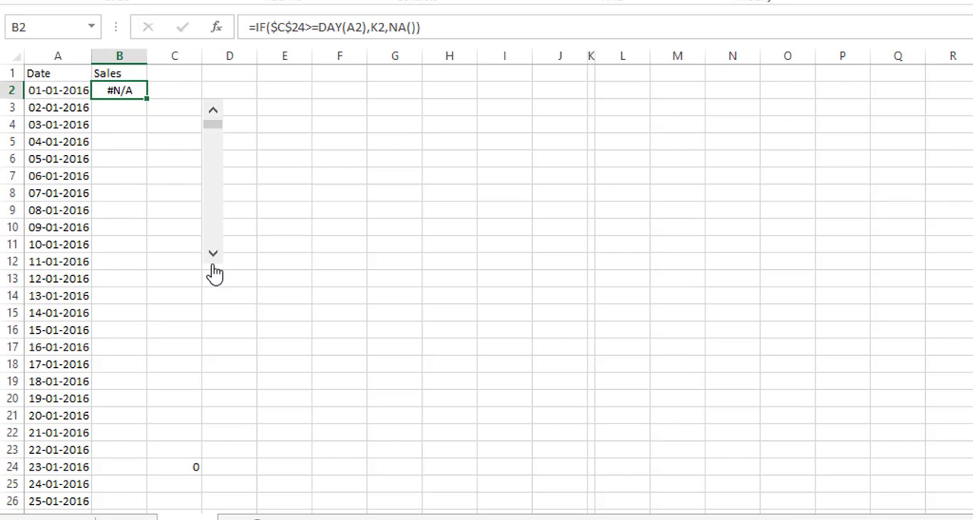
pyautogui.click(214, 256)
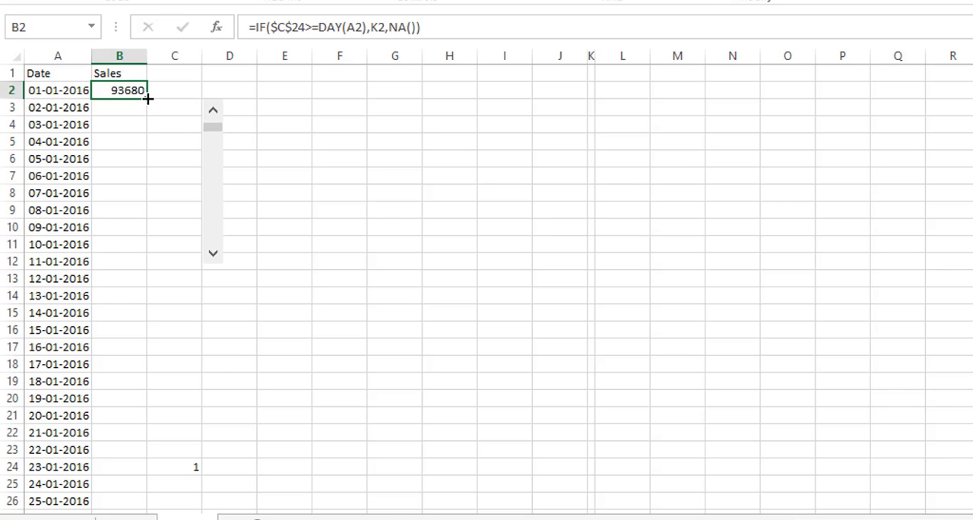
pyautogui.moveTo(148, 99); pyautogui.dragTo(152, 519)
pyautogui.scroll(3, 243, 202)
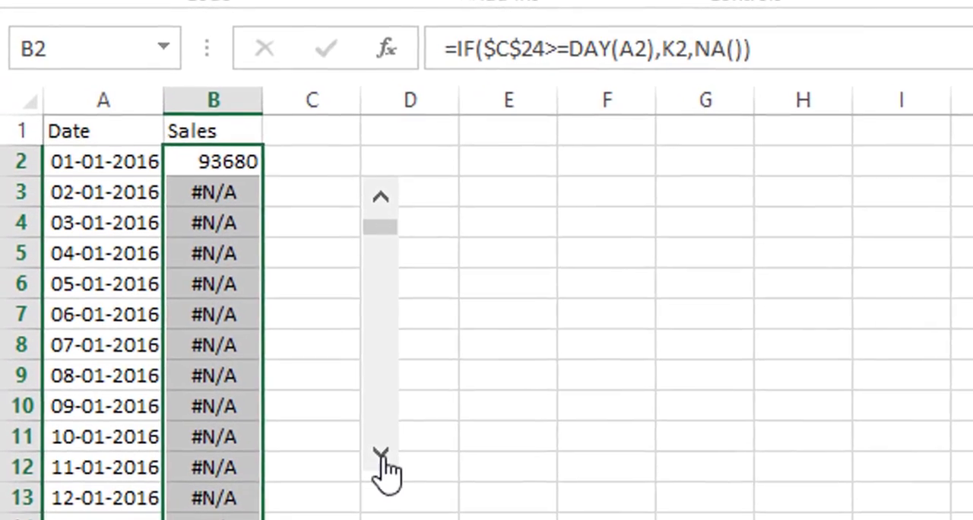
# Test the filled Sales column by stepping the scroll bar forward to 7, back to 0, and forward to 1.
pyautogui.click(348, 441)
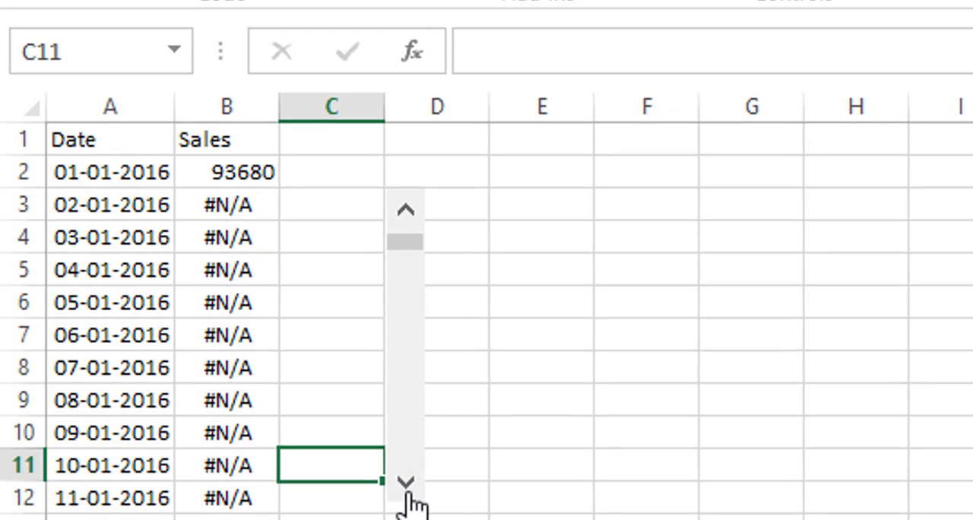
pyautogui.click(406, 487)
pyautogui.click(406, 486)
pyautogui.click(407, 486)
pyautogui.click(407, 487)
pyautogui.click(407, 487)
pyautogui.click(407, 486)
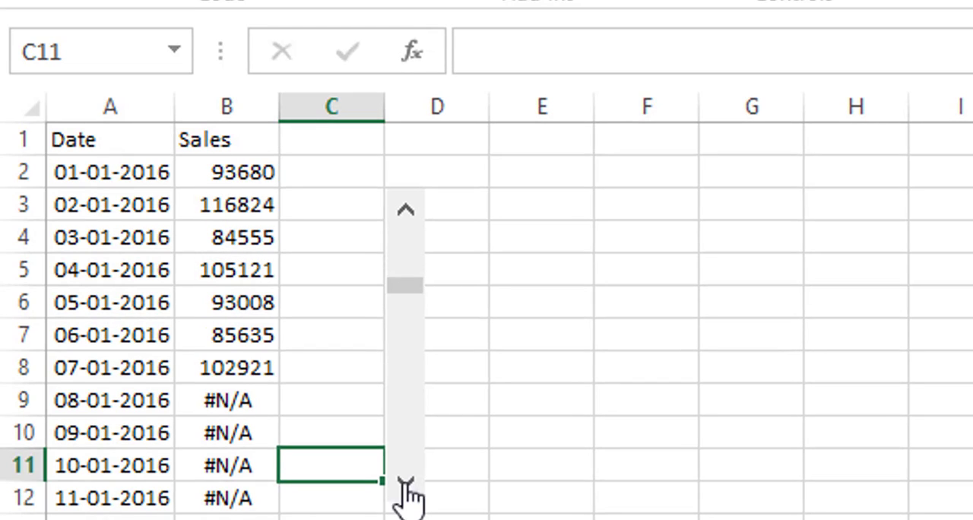
pyautogui.click(405, 483)
pyautogui.click(405, 483)
pyautogui.click(405, 213)
pyautogui.click(405, 213)
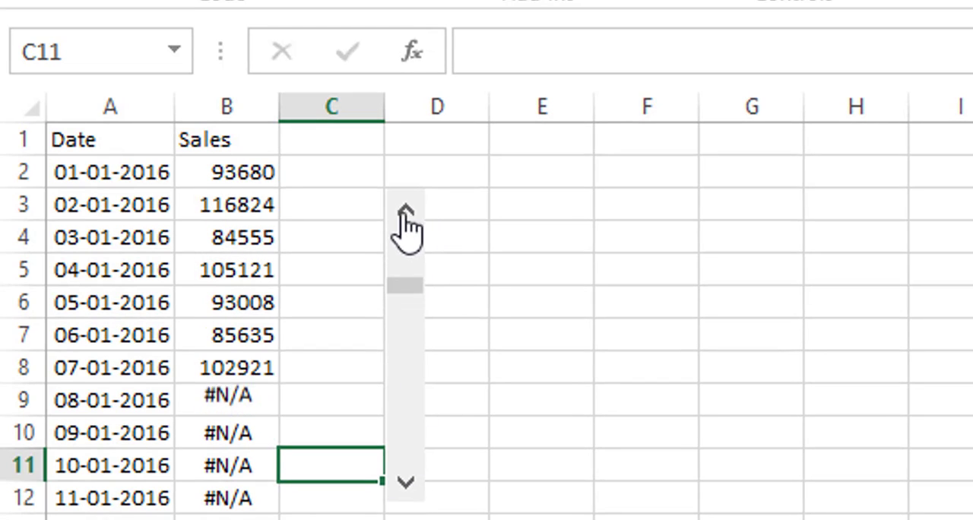
pyautogui.click(405, 212)
pyautogui.click(405, 212)
pyautogui.click(405, 212)
pyautogui.click(405, 213)
pyautogui.click(405, 213)
pyautogui.click(405, 213)
pyautogui.click(405, 213)
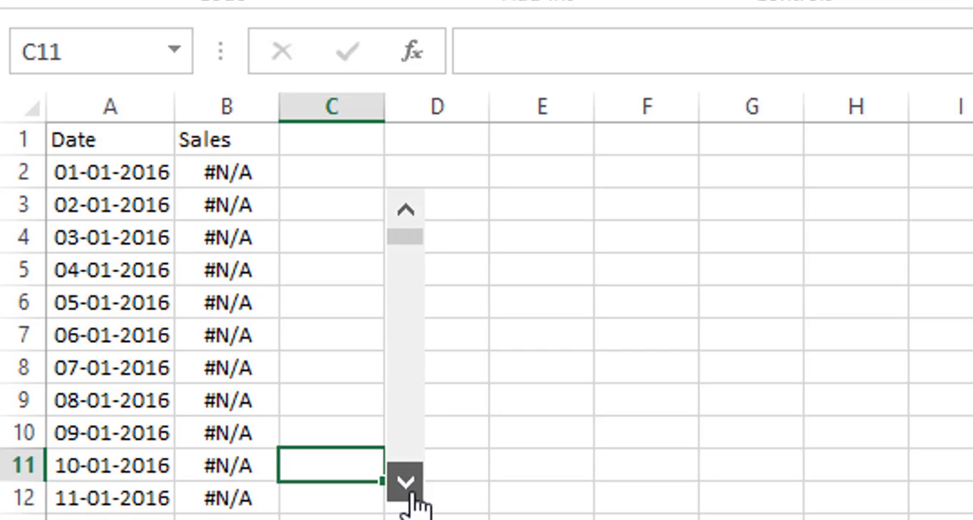
pyautogui.click(405, 484)
pyautogui.click(407, 215)
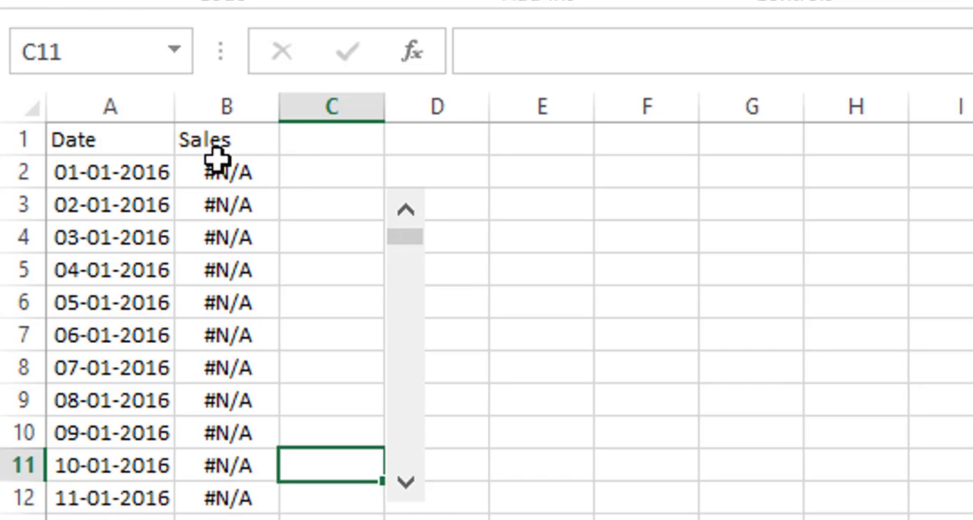
pyautogui.click(405, 483)
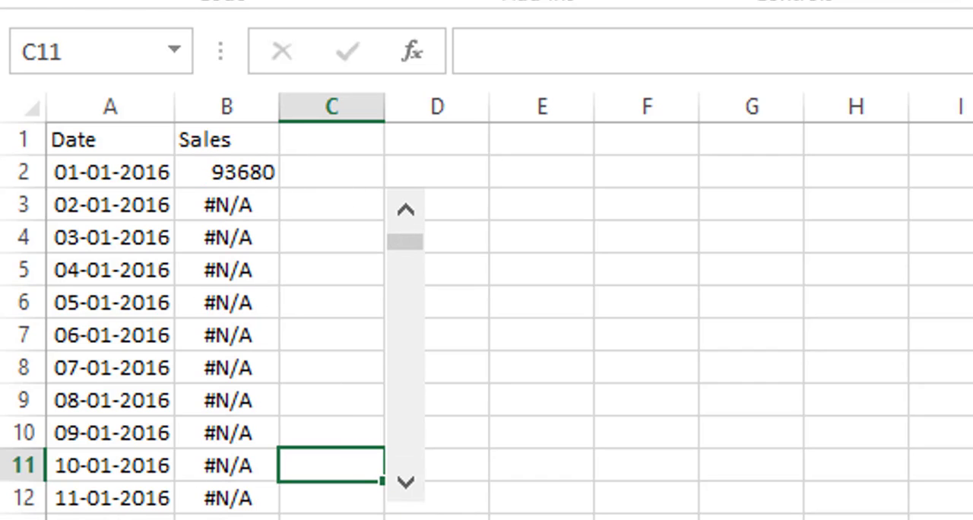
# Create a formula-based conditional formatting rule for B2:B32 using =ISNA(B2).
pyautogui.moveTo(245, 169); pyautogui.dragTo(102, 485)
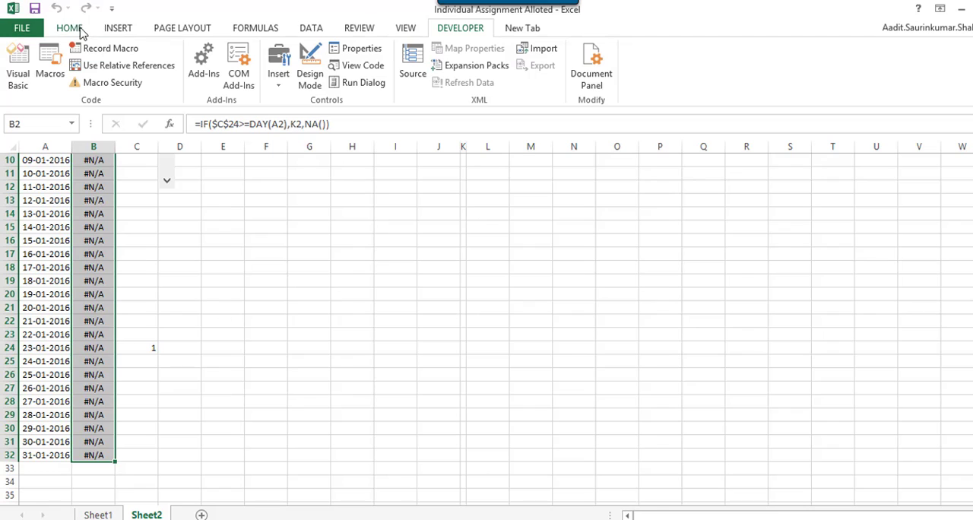
pyautogui.click(74, 32)
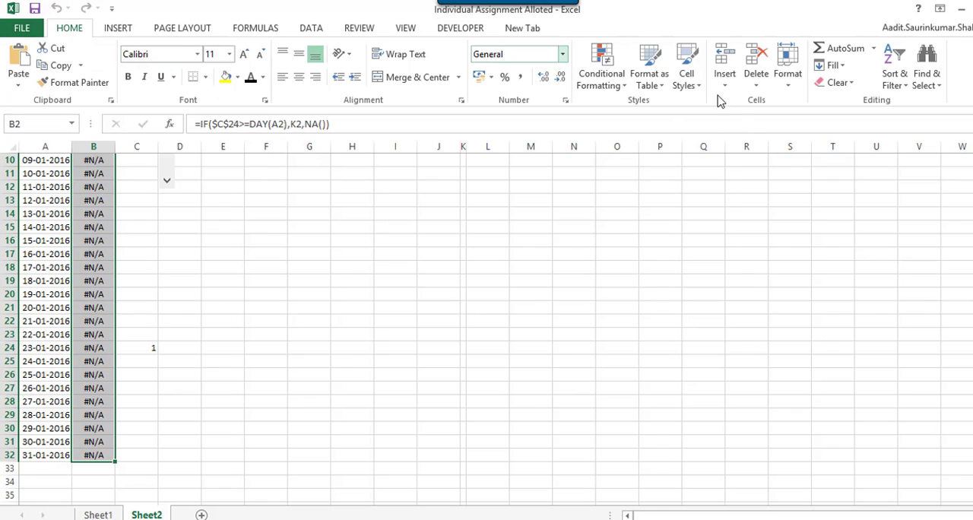
pyautogui.click(606, 79)
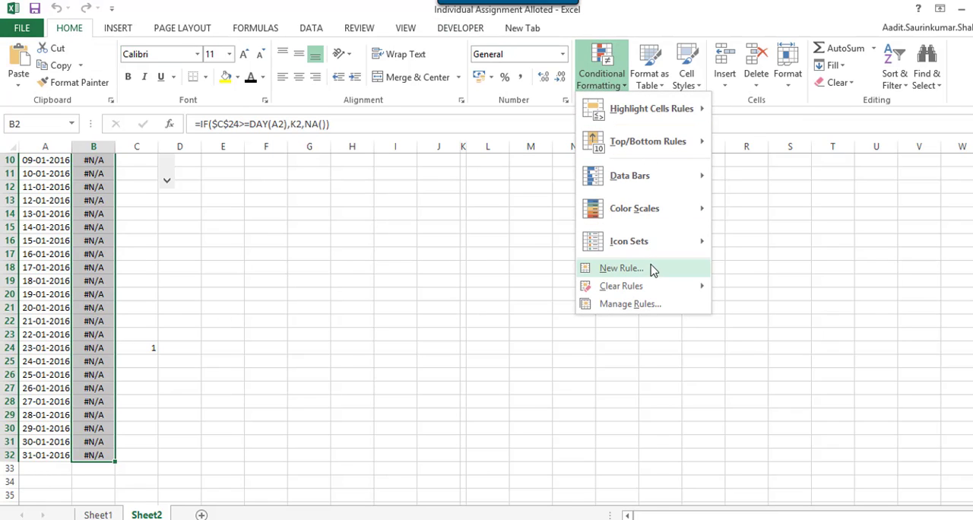
pyautogui.click(650, 268)
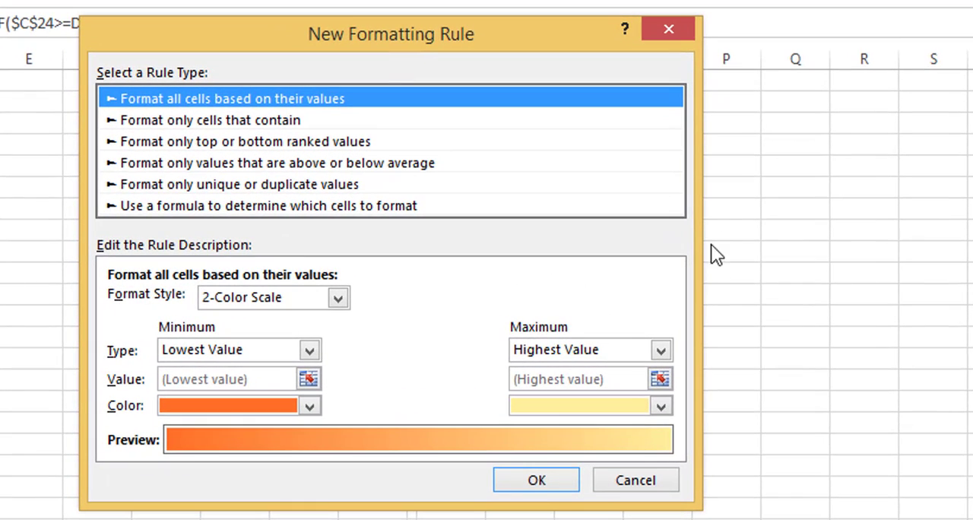
pyautogui.click(242, 207)
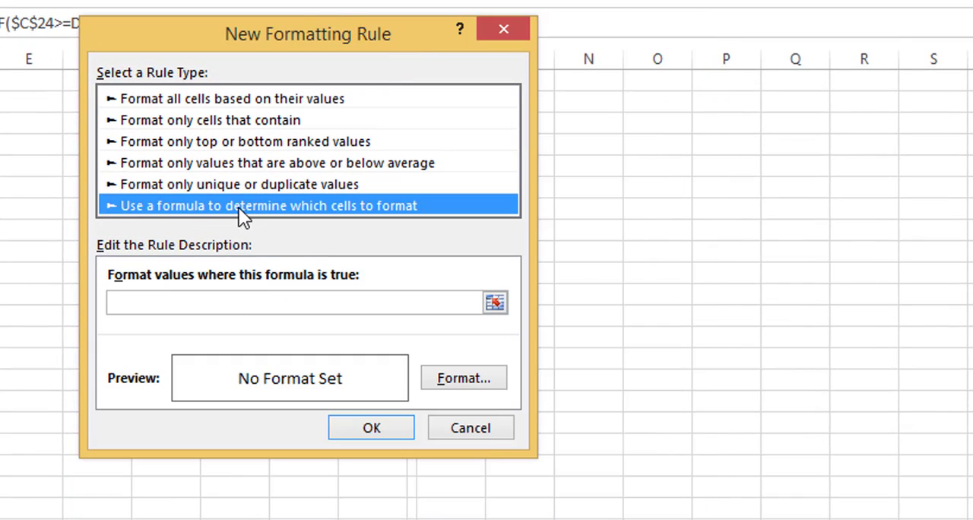
pyautogui.click(261, 302)
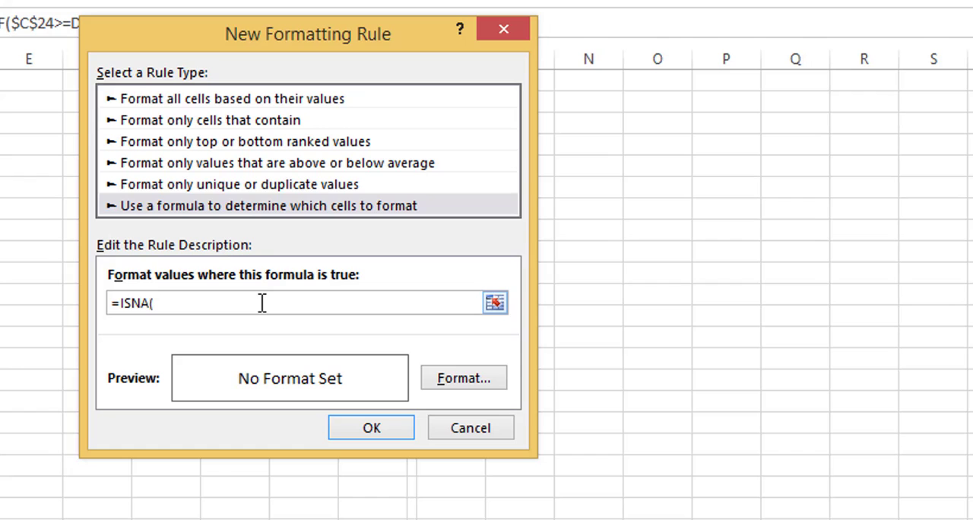
pyautogui.write('B2')
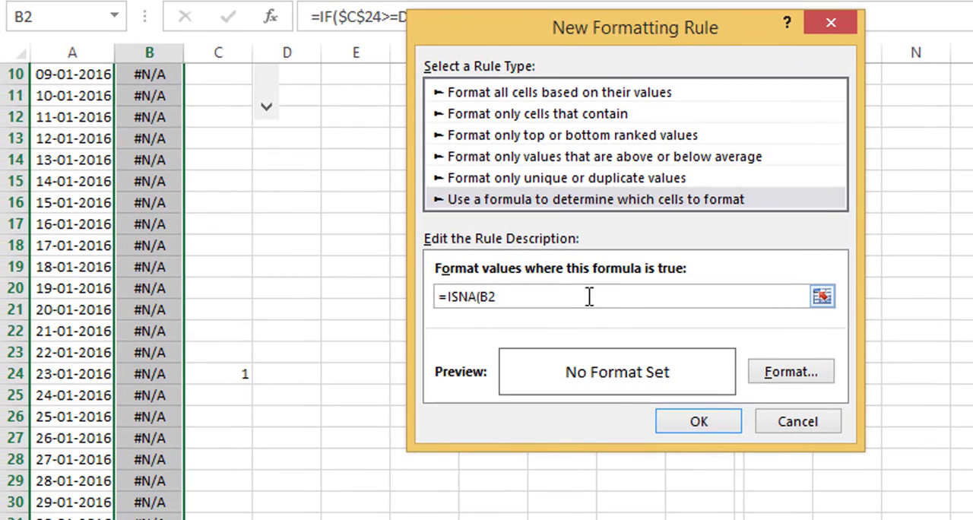
# Give the conditional formatting rule a white font color, apply it, and select cell B2.
pyautogui.click(816, 371)
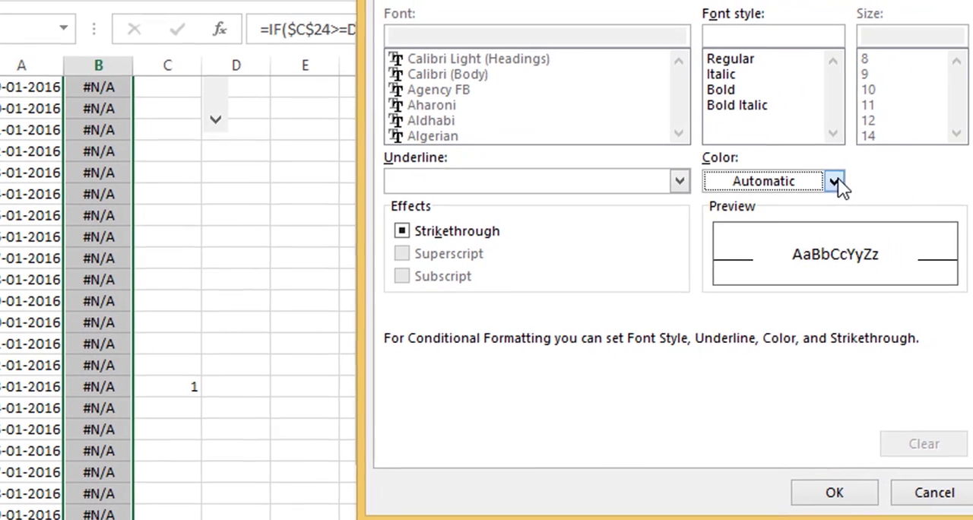
pyautogui.click(884, 168)
pyautogui.click(712, 263)
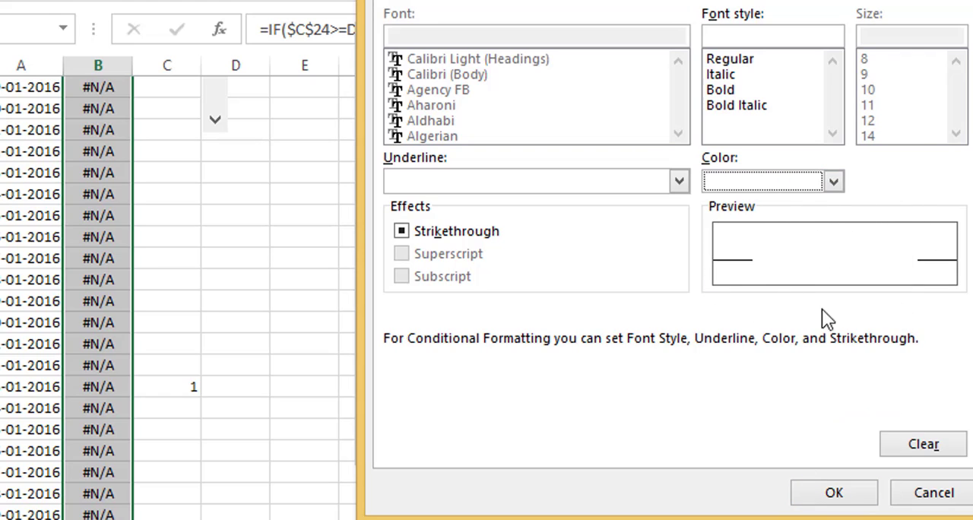
pyautogui.click(834, 494)
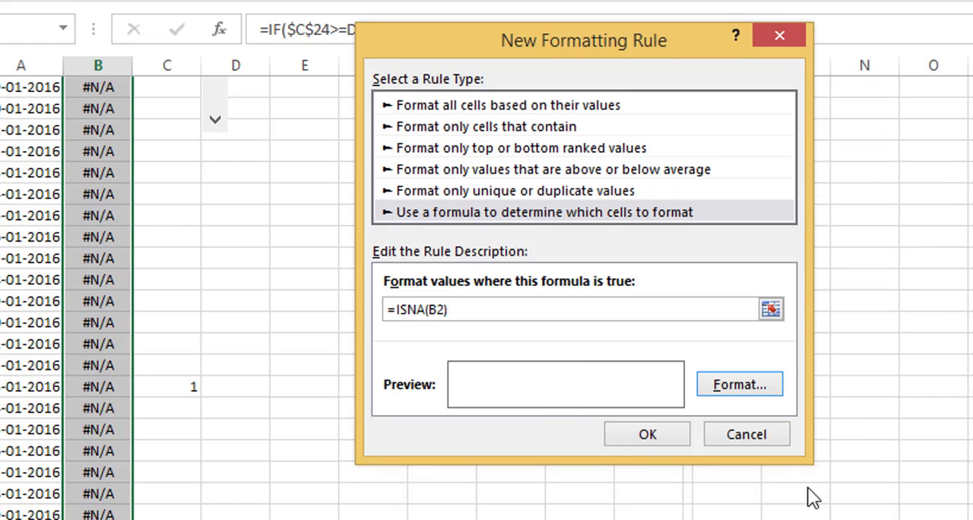
pyautogui.click(645, 436)
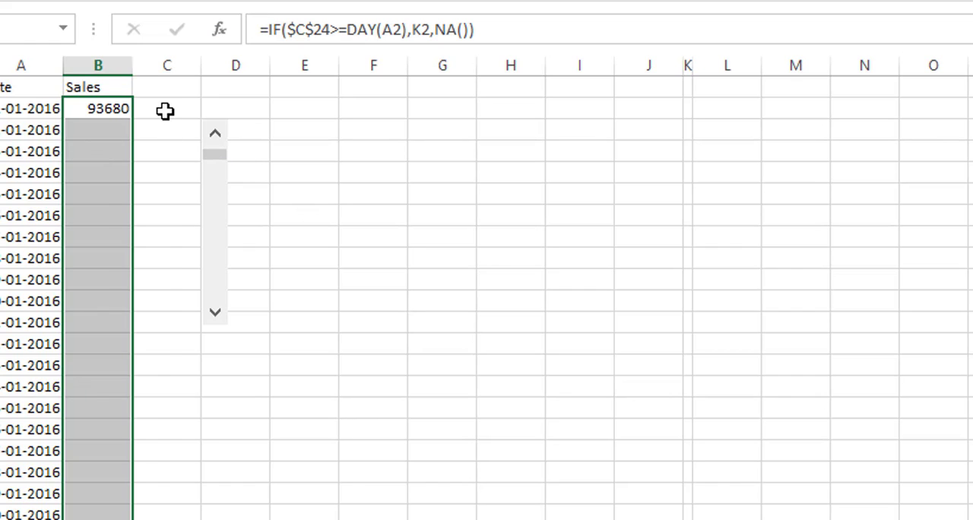
pyautogui.click(165, 111)
pyautogui.click(104, 109)
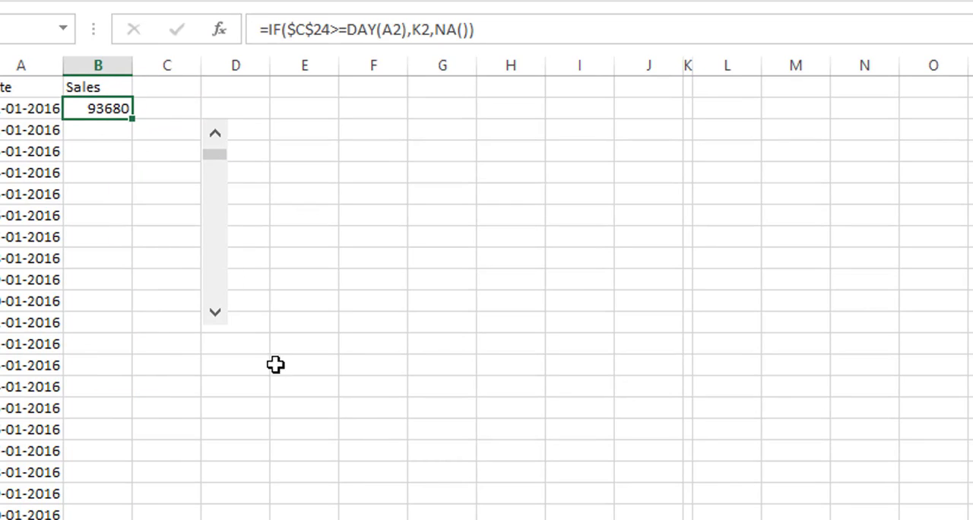
# Test the hidden #N/A formatting by stepping the scroll bar forward a few dates and back to 1.
pyautogui.click(216, 315)
pyautogui.click(215, 315)
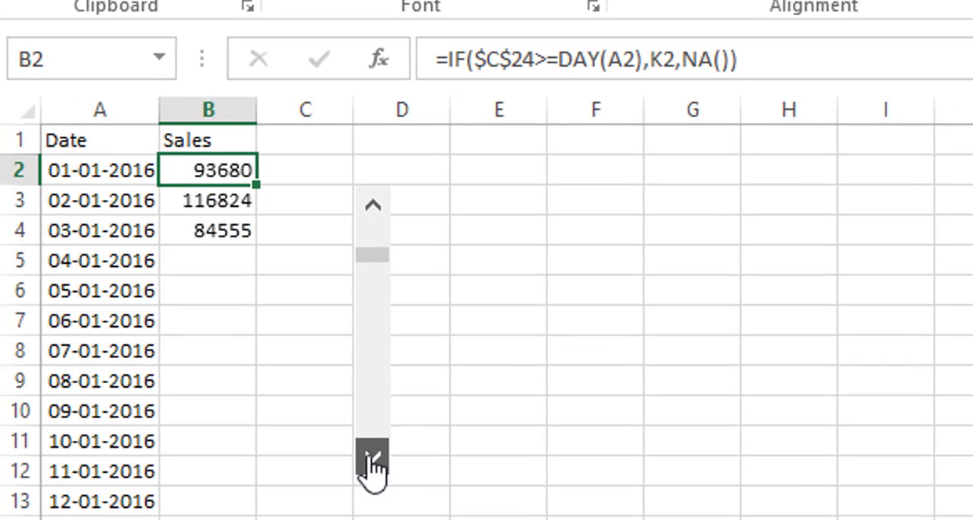
pyautogui.click(216, 315)
pyautogui.click(379, 465)
pyautogui.click(380, 209)
pyautogui.click(381, 209)
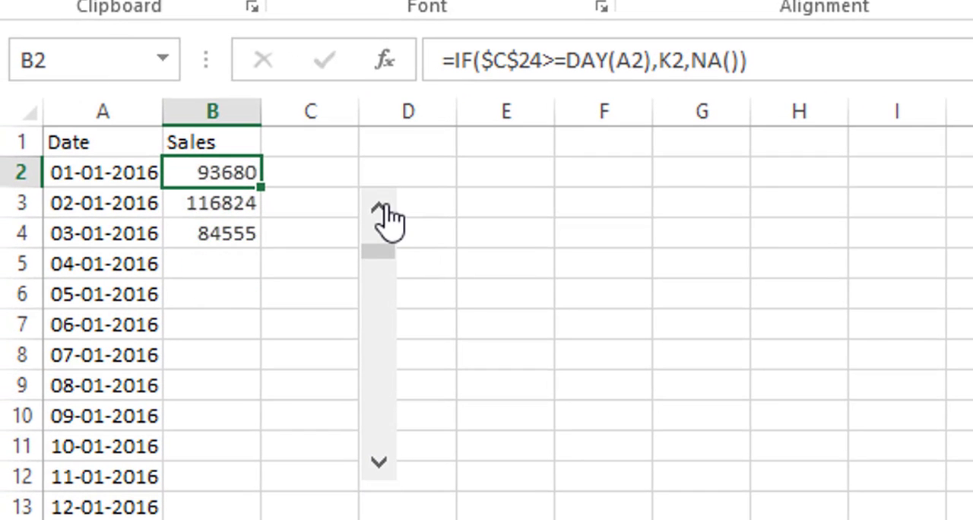
pyautogui.click(380, 209)
pyautogui.click(380, 209)
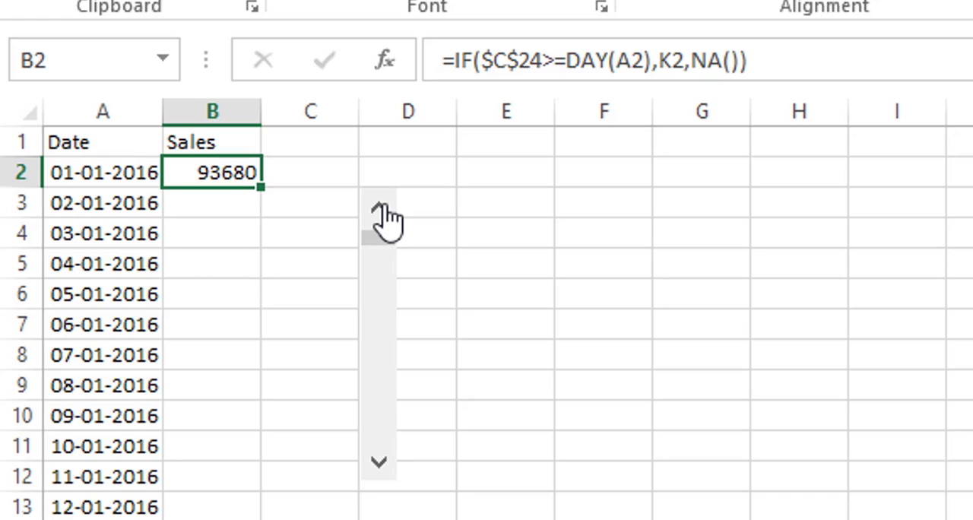
# Insert a 2-D line chart with markers from the Date and Sales data in A2:B32.
pyautogui.click(71, 174)
pyautogui.moveTo(70, 174); pyautogui.dragTo(223, 519)
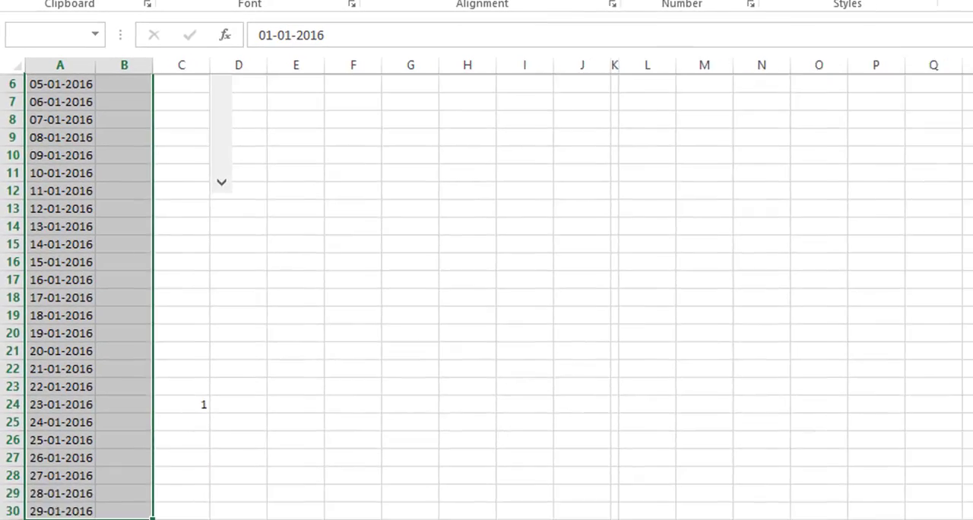
pyautogui.moveTo(117, 519)
pyautogui.mouseDown()
pyautogui.moveTo(121, 500)
pyautogui.moveTo(119, 511)
pyautogui.mouseUp()
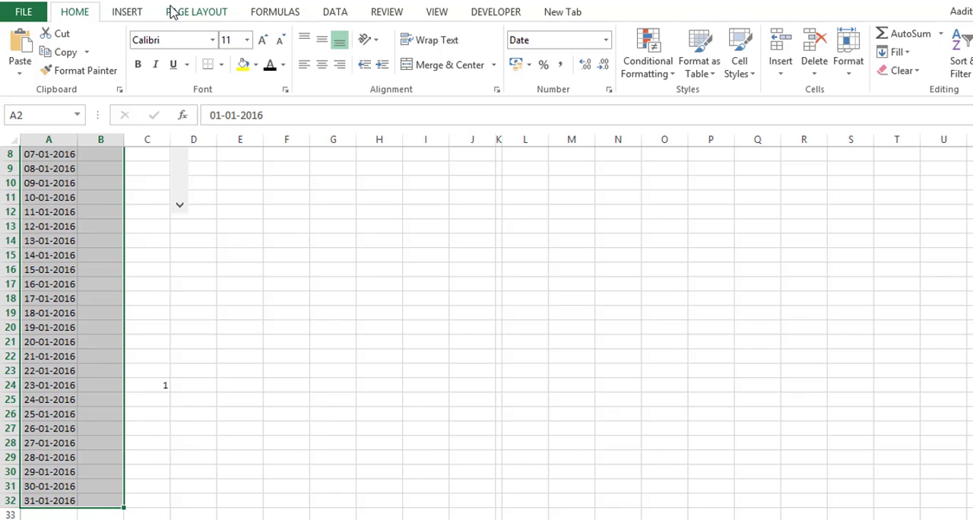
pyautogui.click(134, 5)
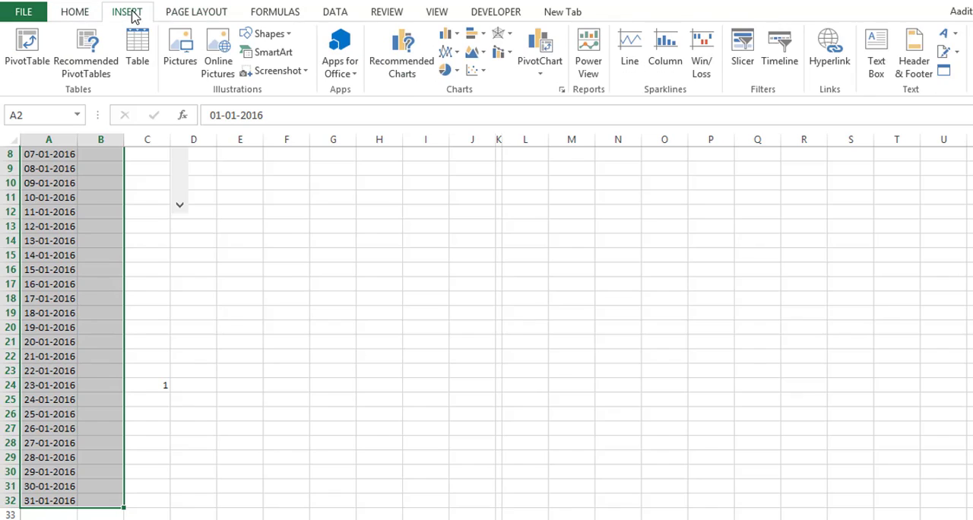
pyautogui.click(448, 52)
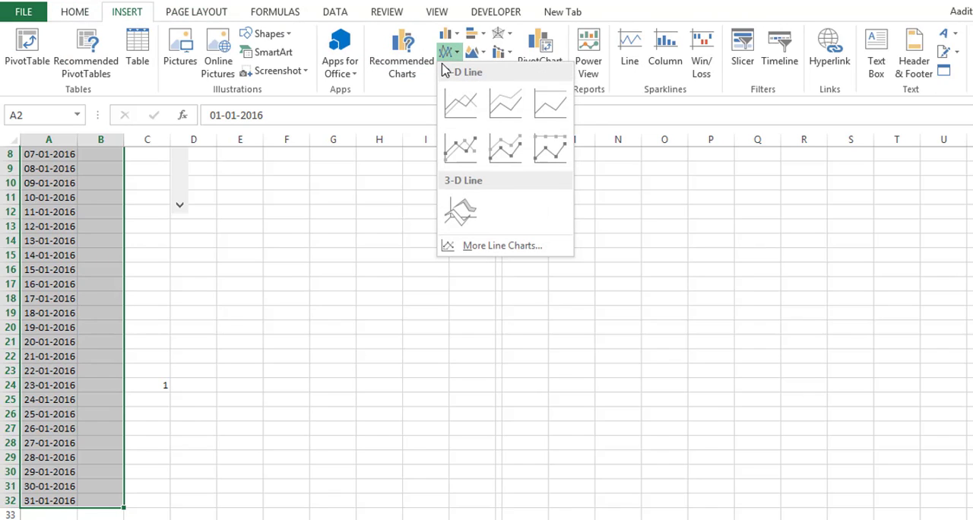
pyautogui.click(461, 150)
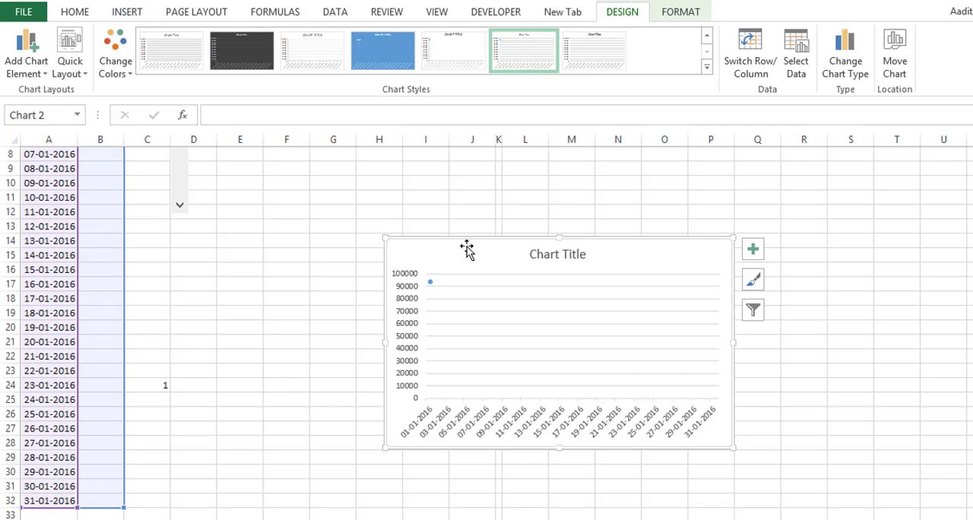
# Move the line chart beside the scroll bar and enlarge it to span about F2 to T24.
pyautogui.moveTo(467, 249); pyautogui.dragTo(324, 126)
pyautogui.scroll(2, 825, 356)
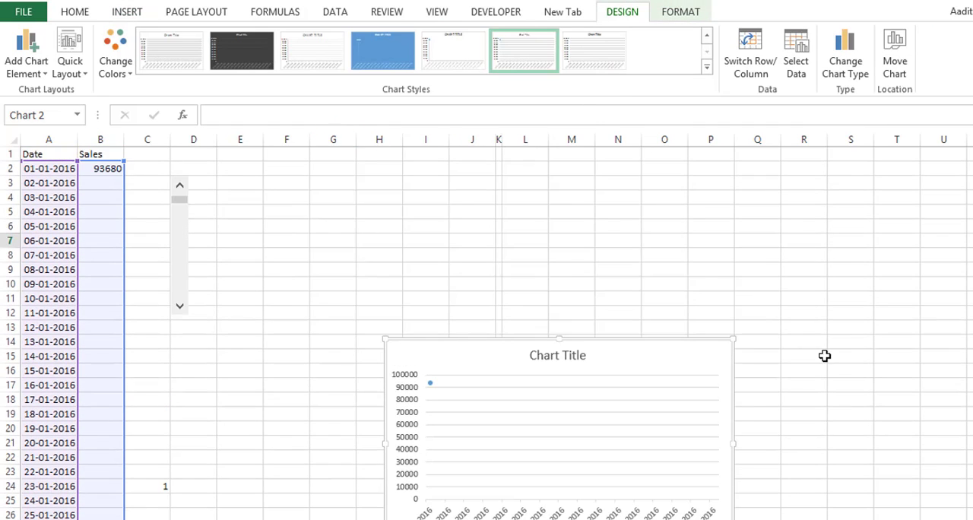
pyautogui.moveTo(458, 346); pyautogui.dragTo(348, 165)
pyautogui.moveTo(623, 367); pyautogui.dragTo(817, 432)
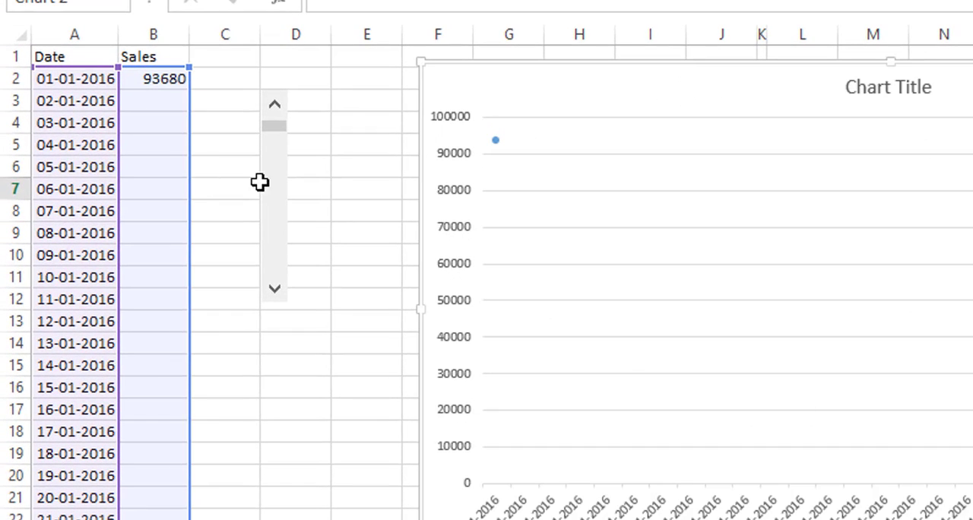
# Deselect the chart and test it by stepping the scroll bar forward to 7 and back to 4.
pyautogui.click(308, 242)
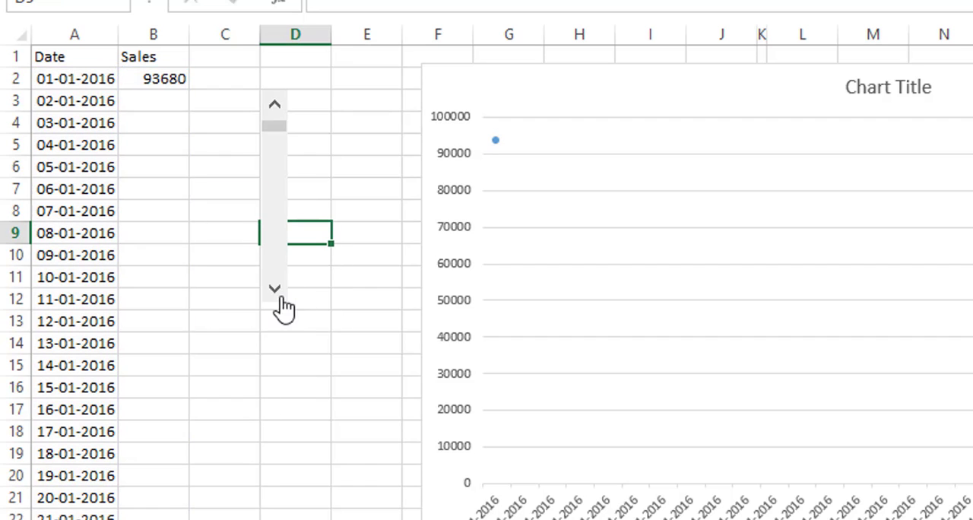
pyautogui.click(228, 160)
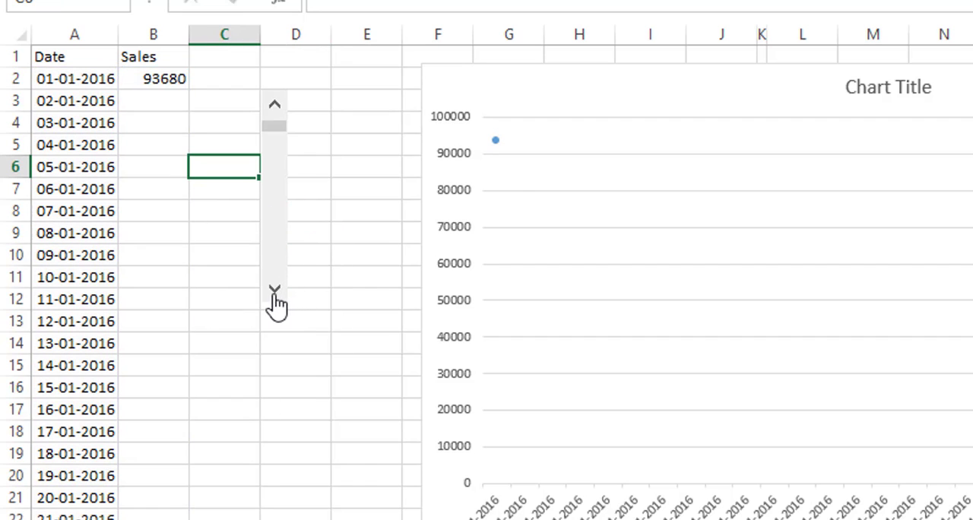
pyautogui.click(275, 296)
pyautogui.click(277, 296)
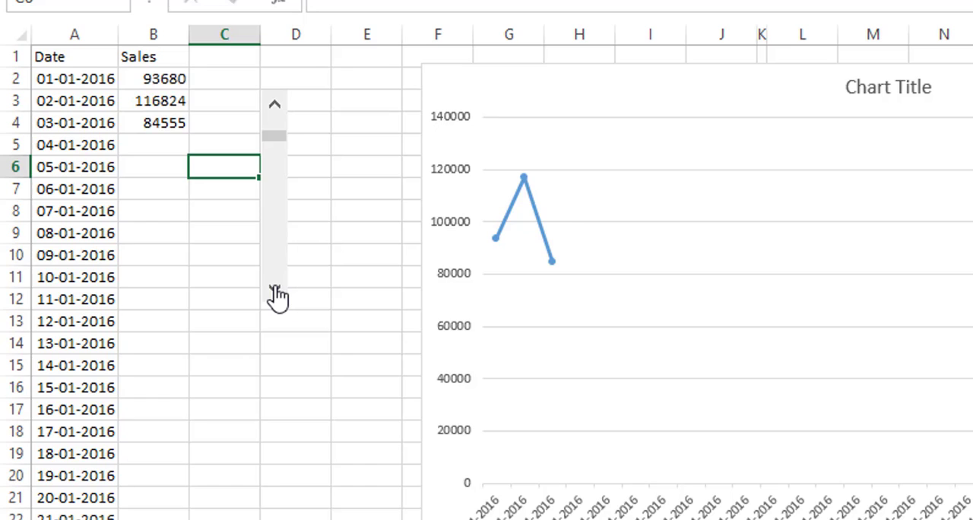
pyautogui.click(277, 296)
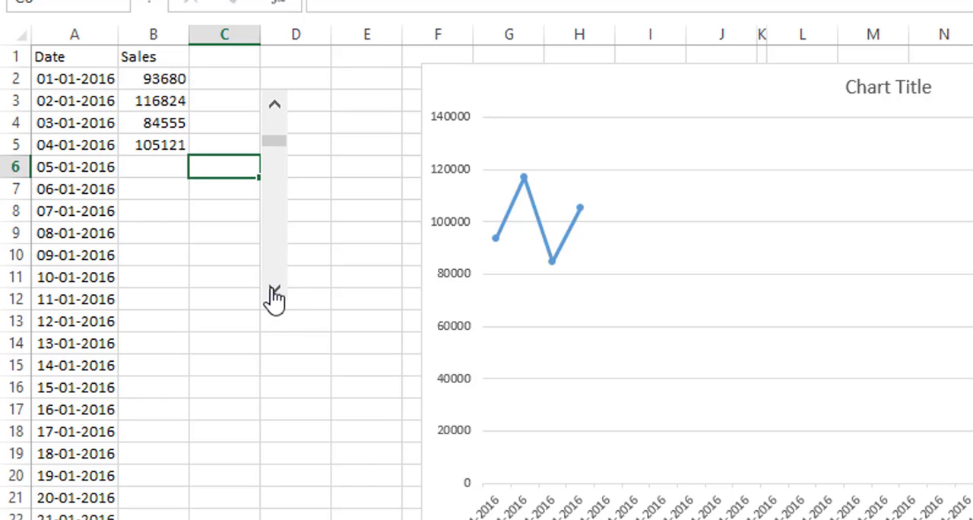
pyautogui.click(276, 297)
pyautogui.click(276, 297)
pyautogui.click(275, 296)
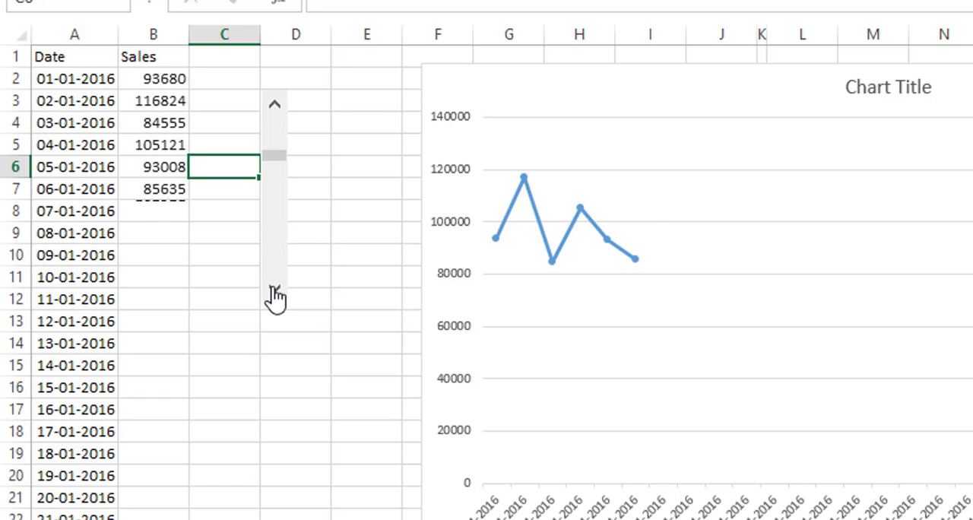
pyautogui.click(276, 111)
pyautogui.click(277, 110)
pyautogui.click(277, 111)
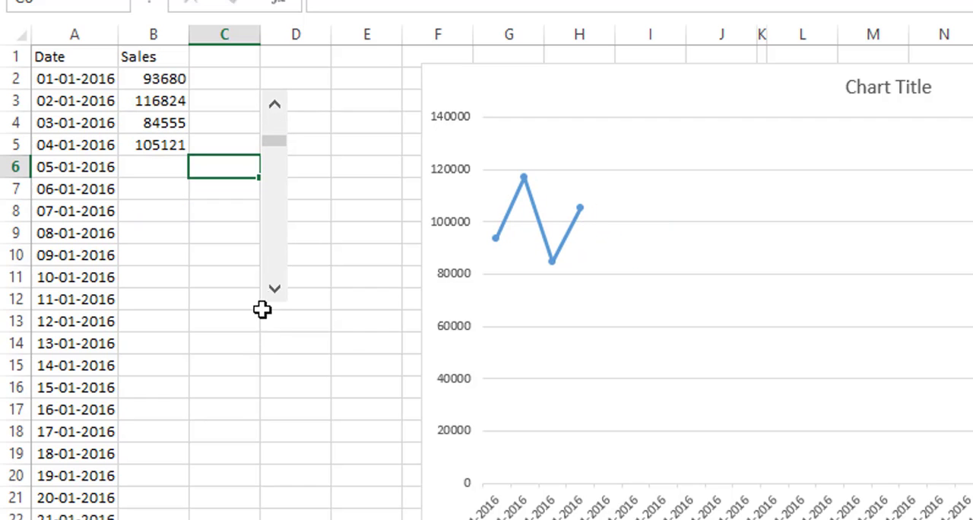
# Advance the scroll bar to 17 to check that the line chart extends with each date.
pyautogui.click(276, 296)
pyautogui.click(275, 296)
pyautogui.click(275, 296)
pyautogui.click(275, 297)
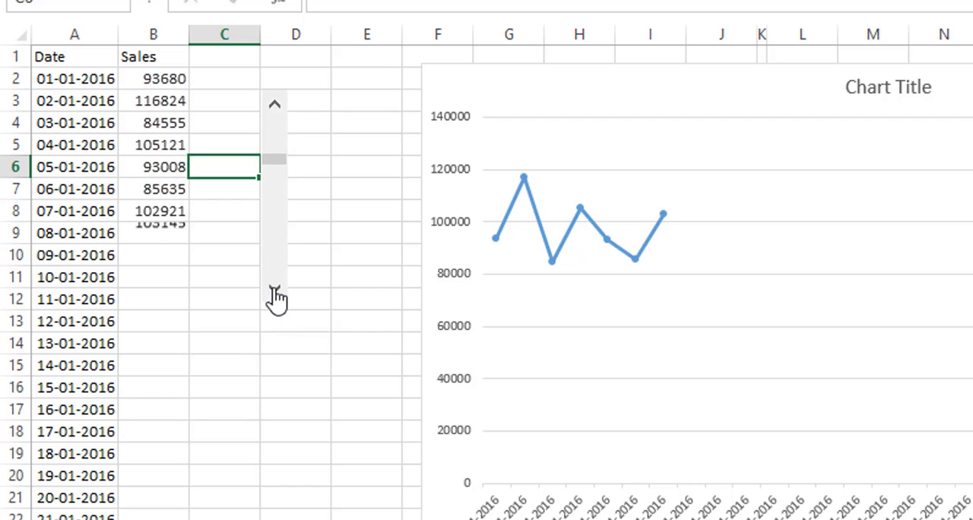
pyautogui.click(275, 297)
pyautogui.click(275, 296)
pyautogui.click(275, 297)
pyautogui.click(275, 296)
pyautogui.click(275, 296)
pyautogui.click(276, 297)
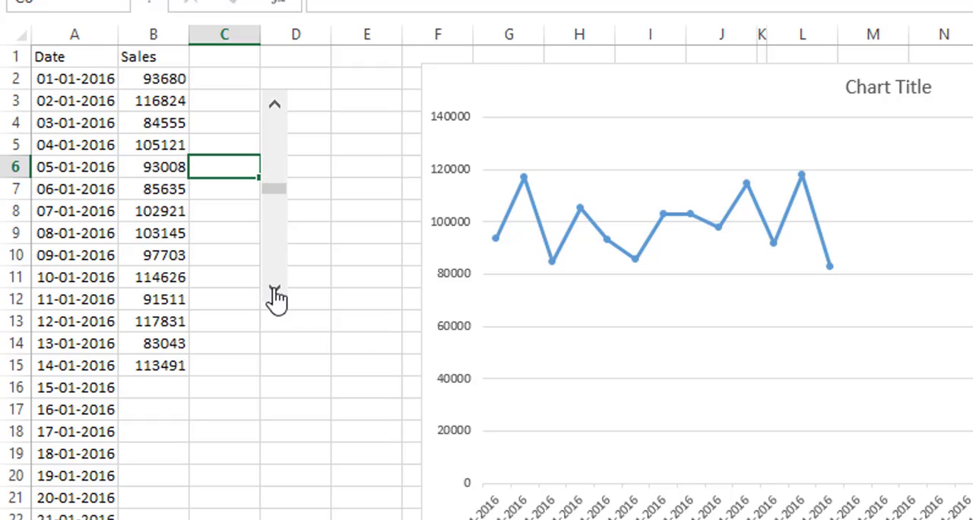
pyautogui.click(275, 296)
pyautogui.click(275, 297)
pyautogui.click(275, 296)
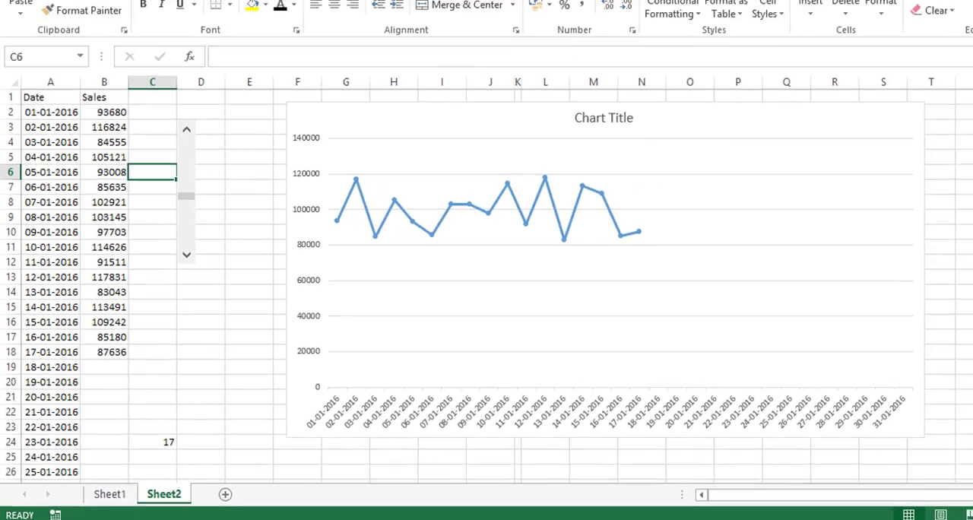
# Hide the formula bar, headings and gridlines on Sheet2.
pyautogui.click(390, 25)
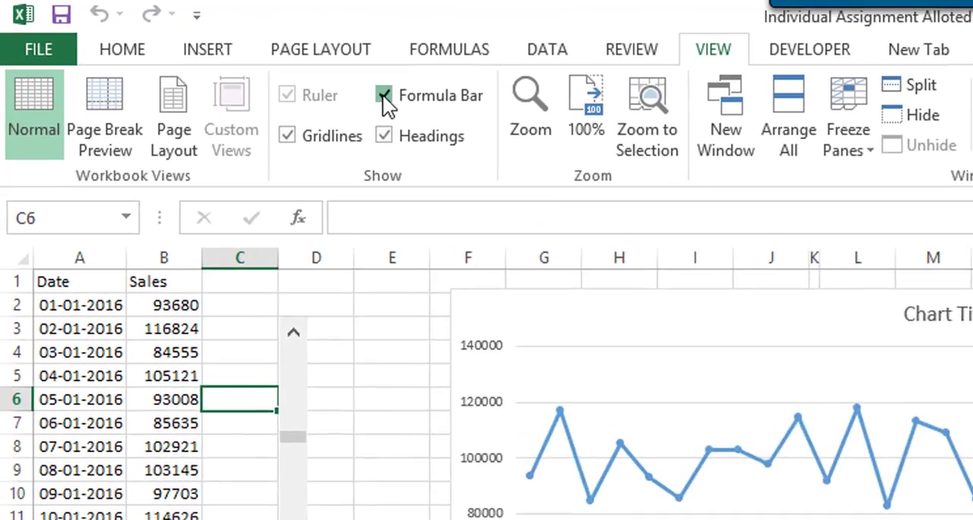
pyautogui.click(211, 52)
pyautogui.click(210, 75)
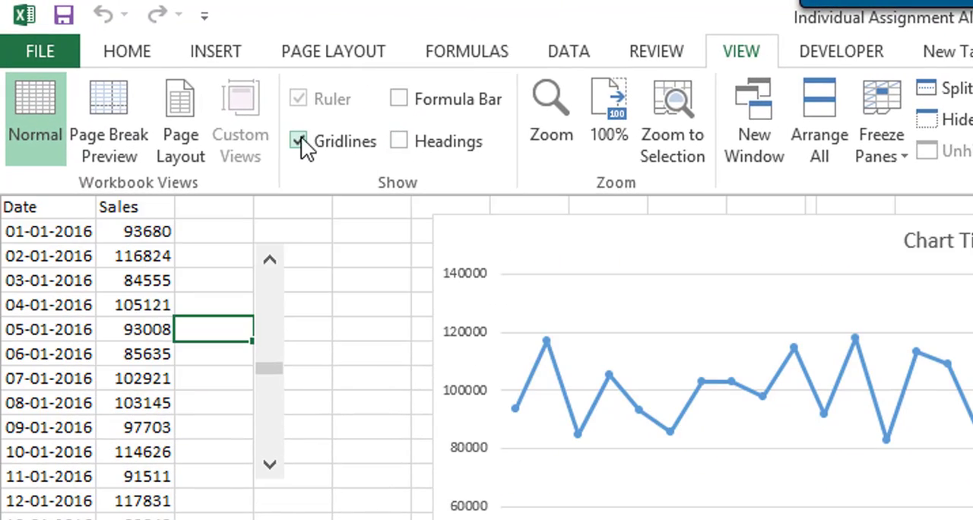
pyautogui.click(299, 142)
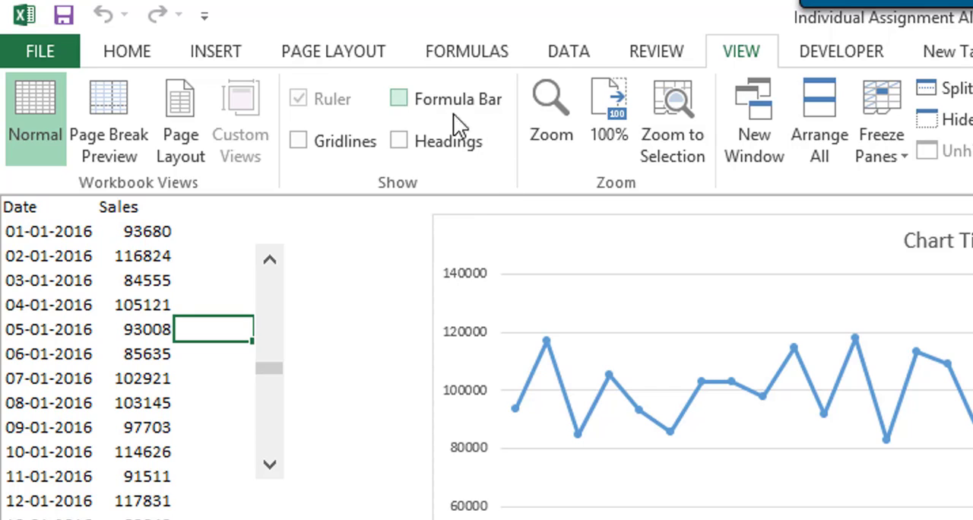
# Step the scroll bar back to the first dates to test the chart on the cleaned-up sheet.
pyautogui.click(270, 261)
pyautogui.click(270, 264)
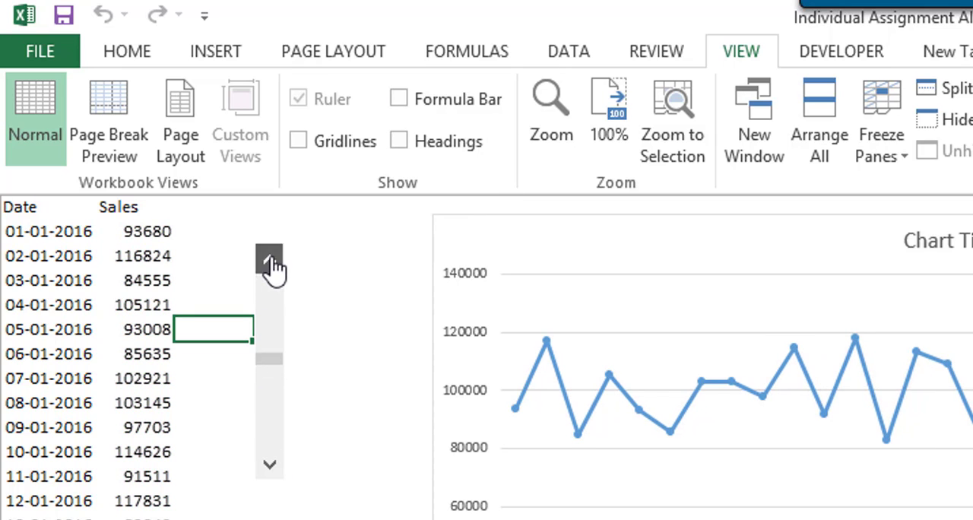
pyautogui.click(270, 264)
pyautogui.click(270, 264)
pyautogui.click(270, 264)
pyautogui.click(271, 264)
pyautogui.click(271, 264)
pyautogui.click(271, 264)
pyautogui.click(270, 264)
pyautogui.click(271, 264)
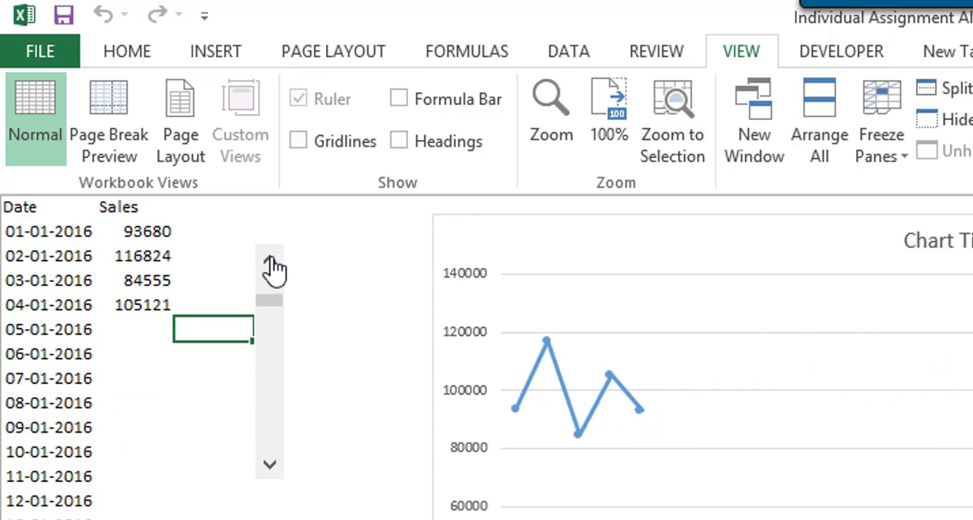
pyautogui.click(271, 263)
pyautogui.click(271, 262)
# Advance the scroll bar to 31 so the line chart plots sales for the whole month.
pyautogui.click(270, 465)
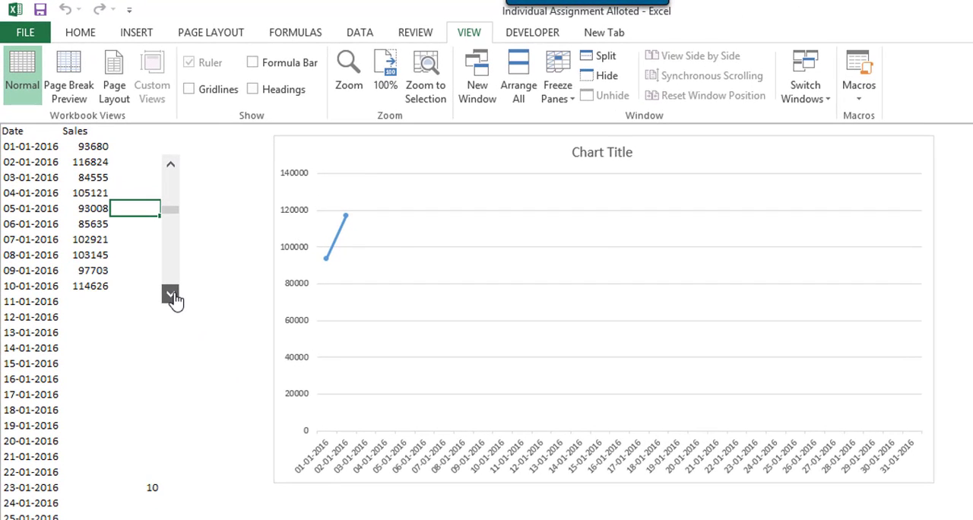
pyautogui.click(171, 295)
pyautogui.moveTo(165, 230)
pyautogui.mouseDown()
pyautogui.moveTo(171, 256)
pyautogui.moveTo(171, 236)
pyautogui.mouseUp()
pyautogui.click(171, 293)
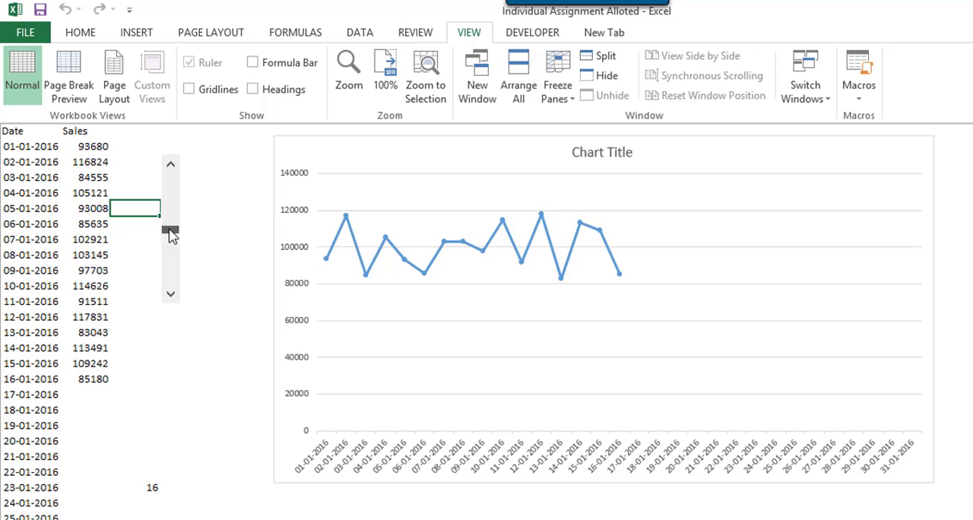
pyautogui.click(171, 297)
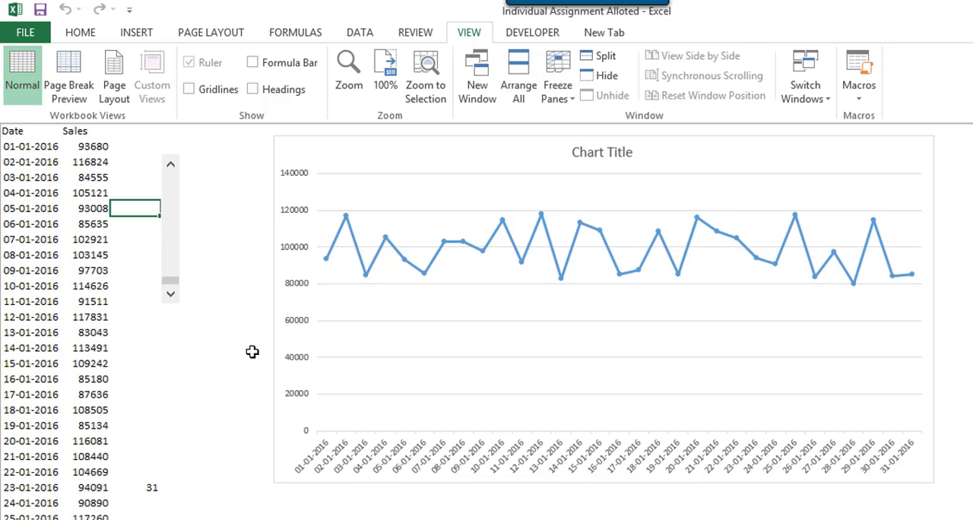